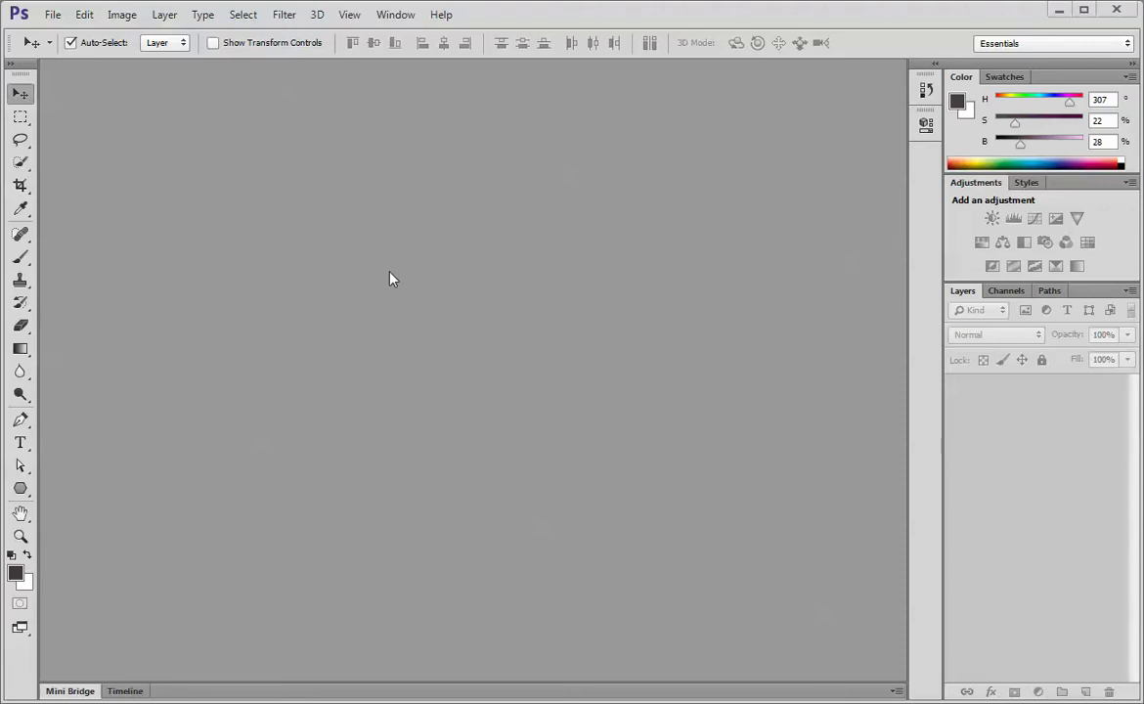
Open texture.psd from the recent files list
left_click(51, 15)
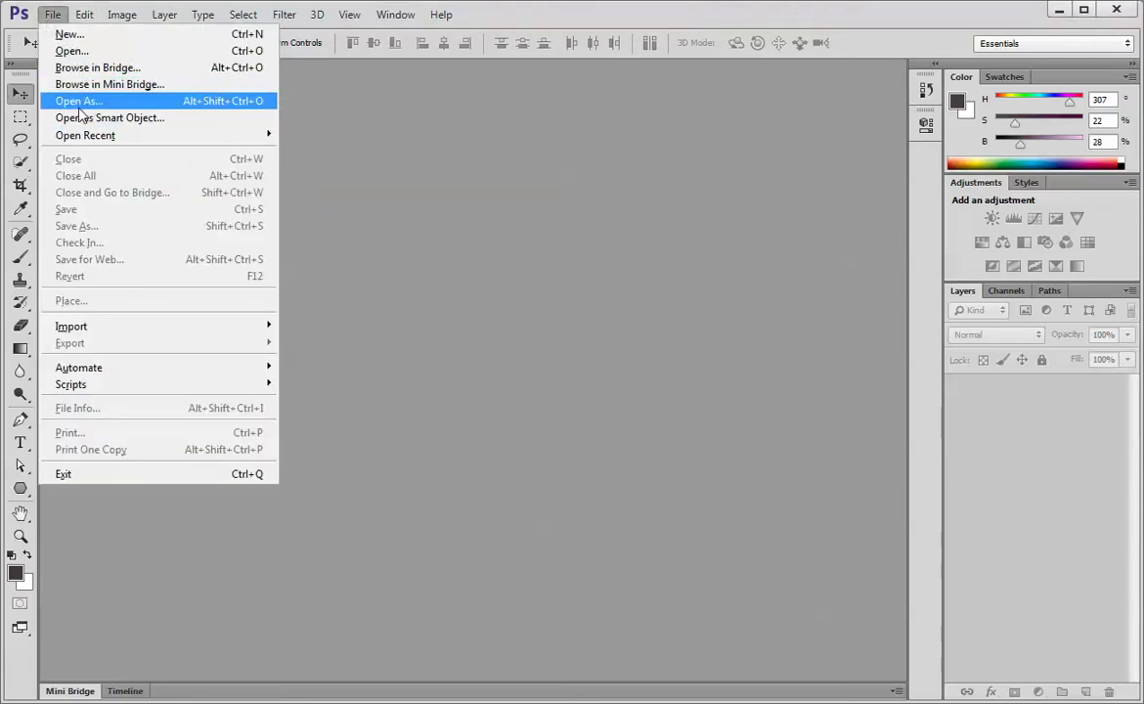
mouse_move(76, 135)
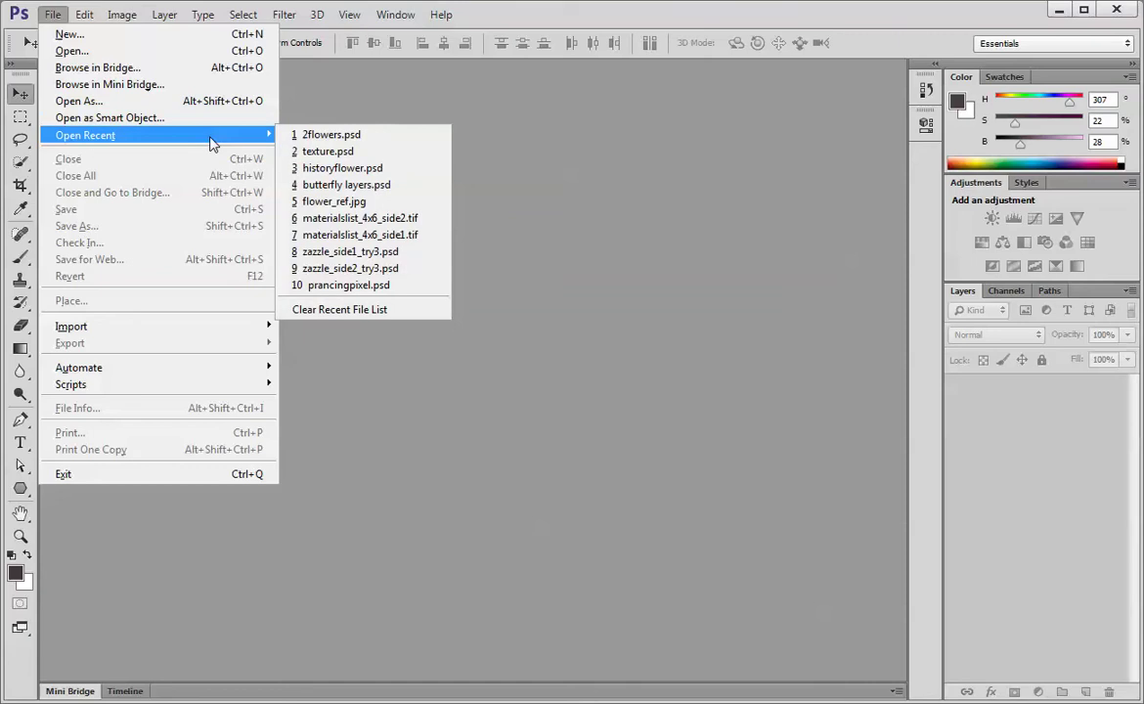
left_click(350, 150)
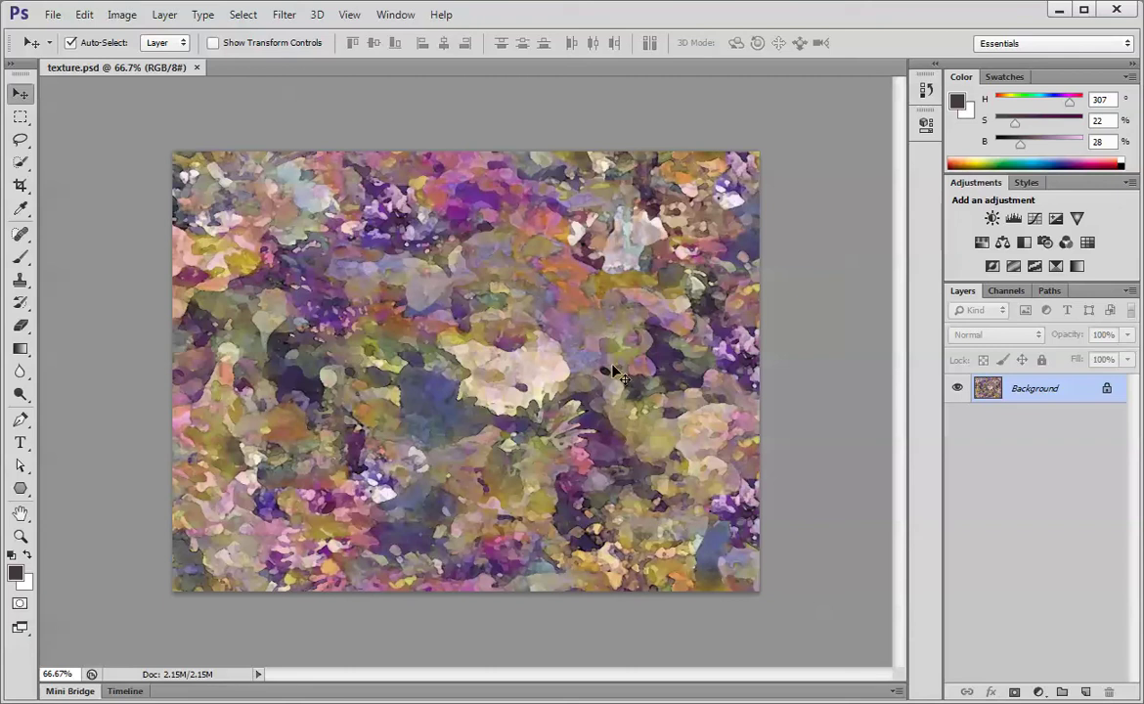
Open 2flowers.psd from the recent files list
left_click(50, 14)
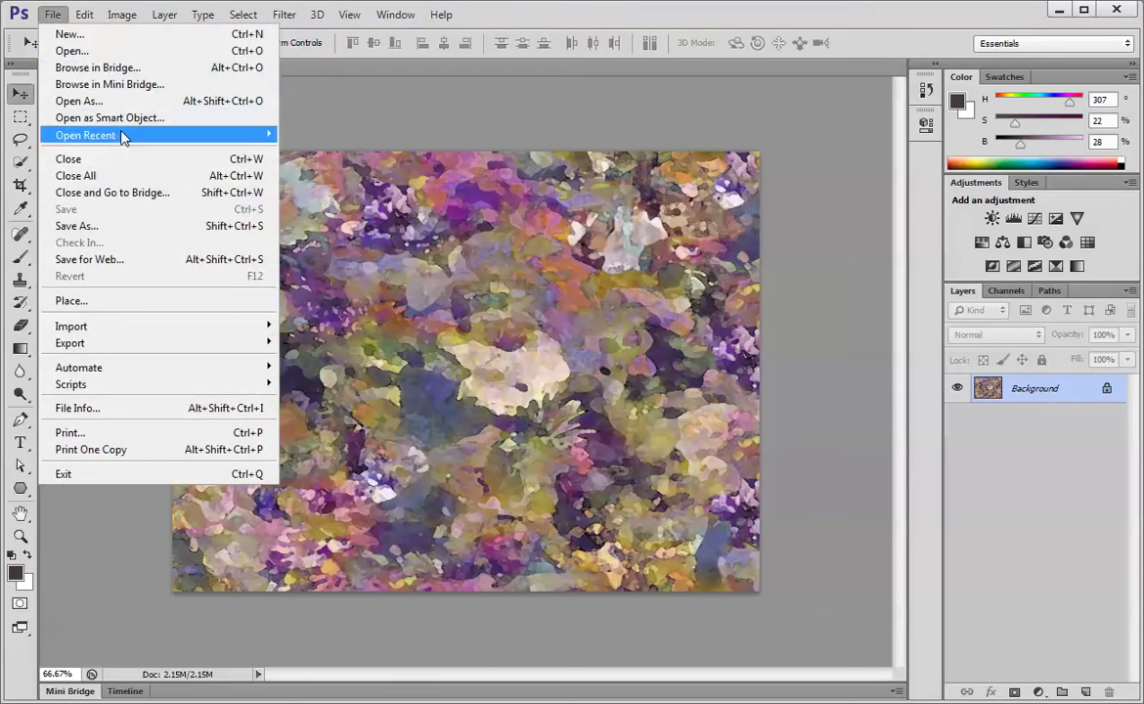
mouse_move(149, 141)
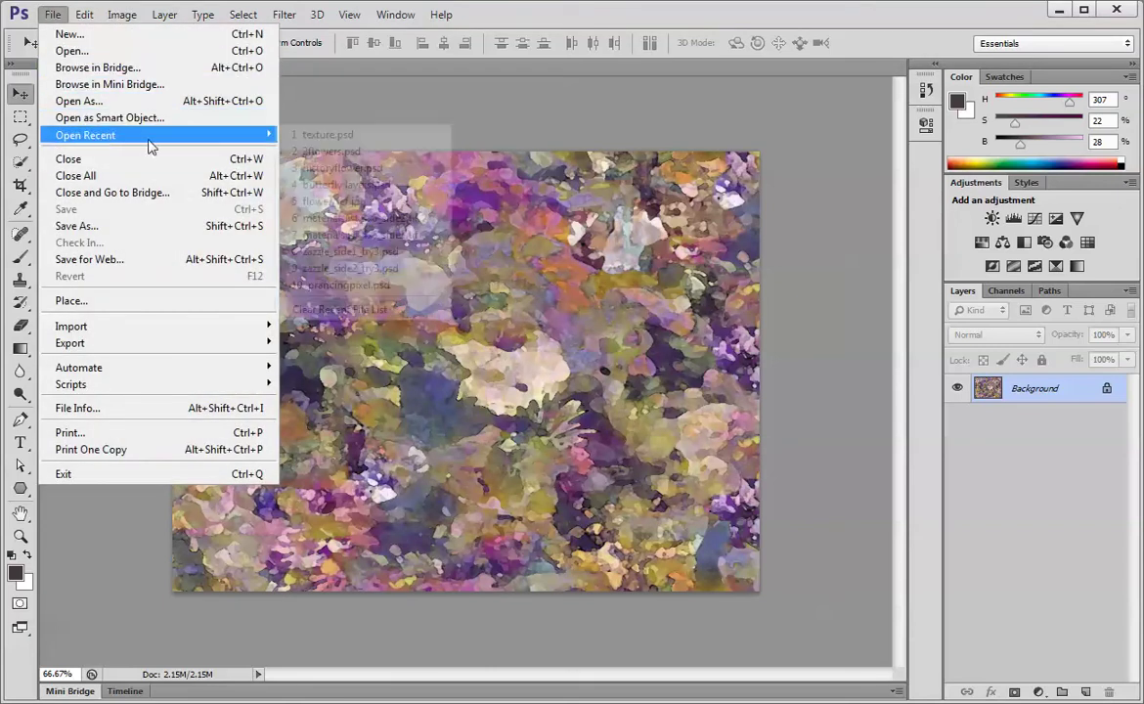
left_click(332, 152)
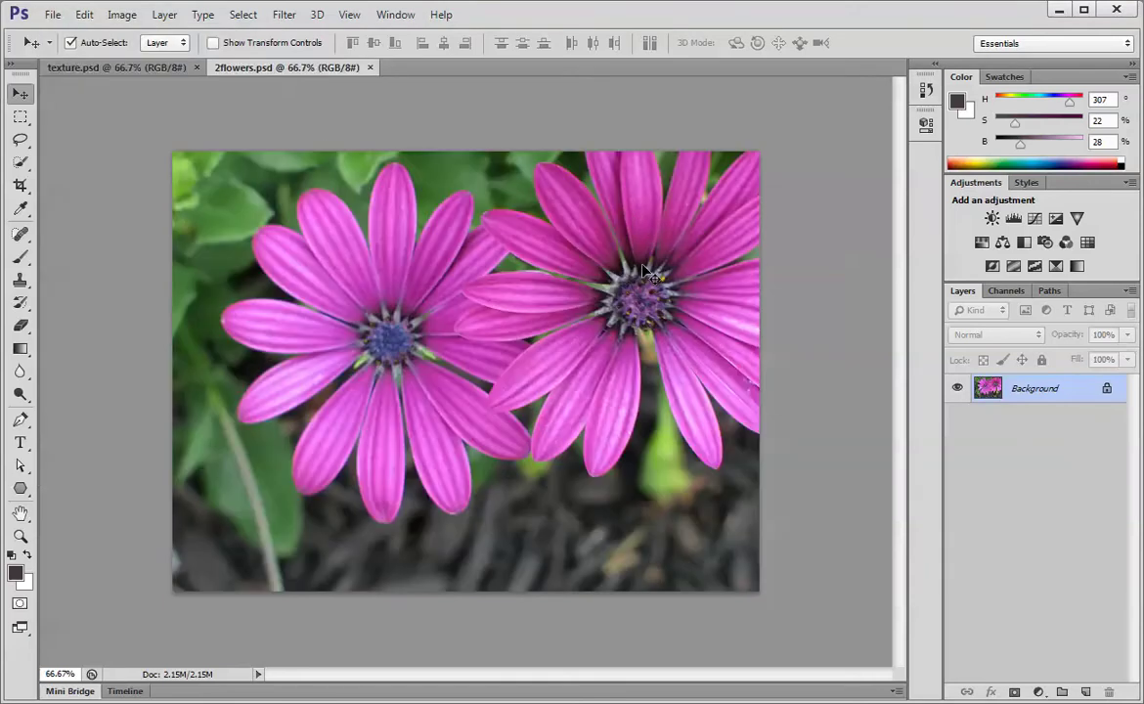
Select all of 2flowers.psd, copy it, and close that document
left_click(247, 21)
left_click(255, 39)
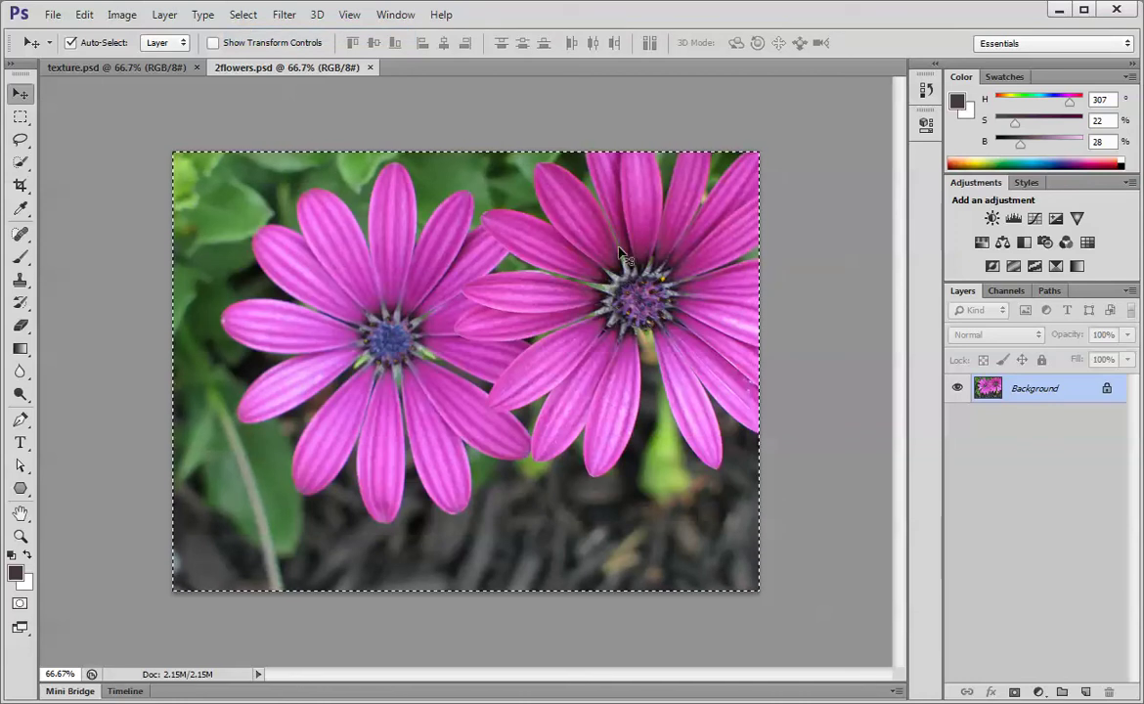
left_click(86, 15)
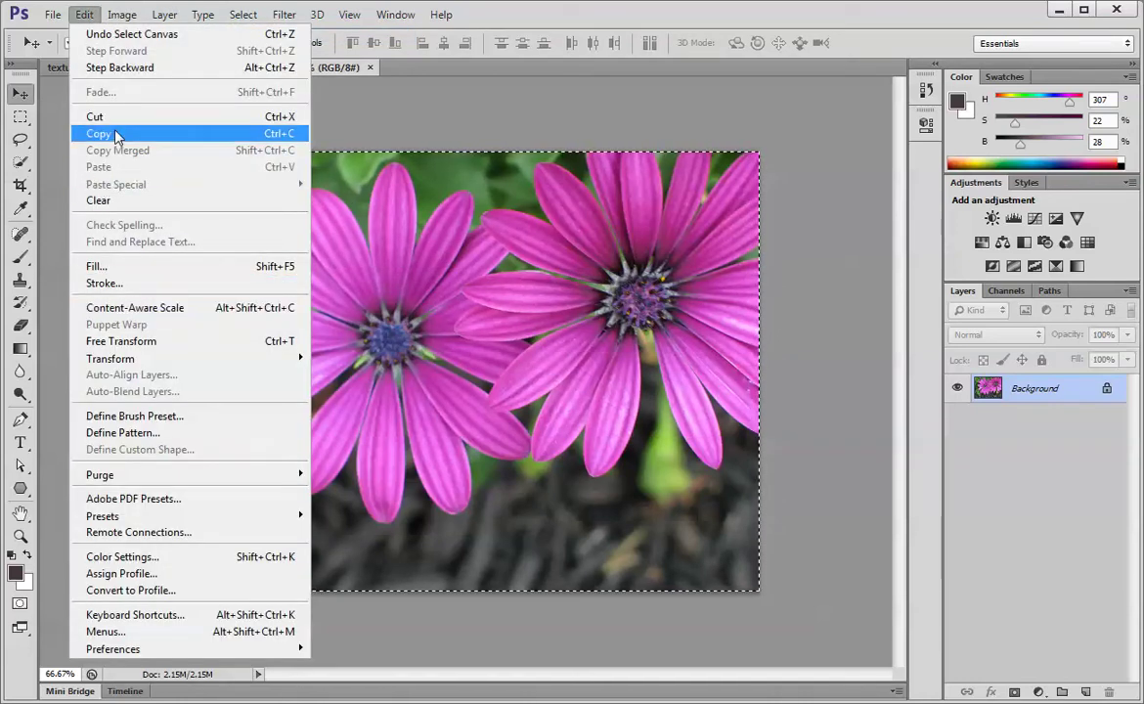
left_click(116, 135)
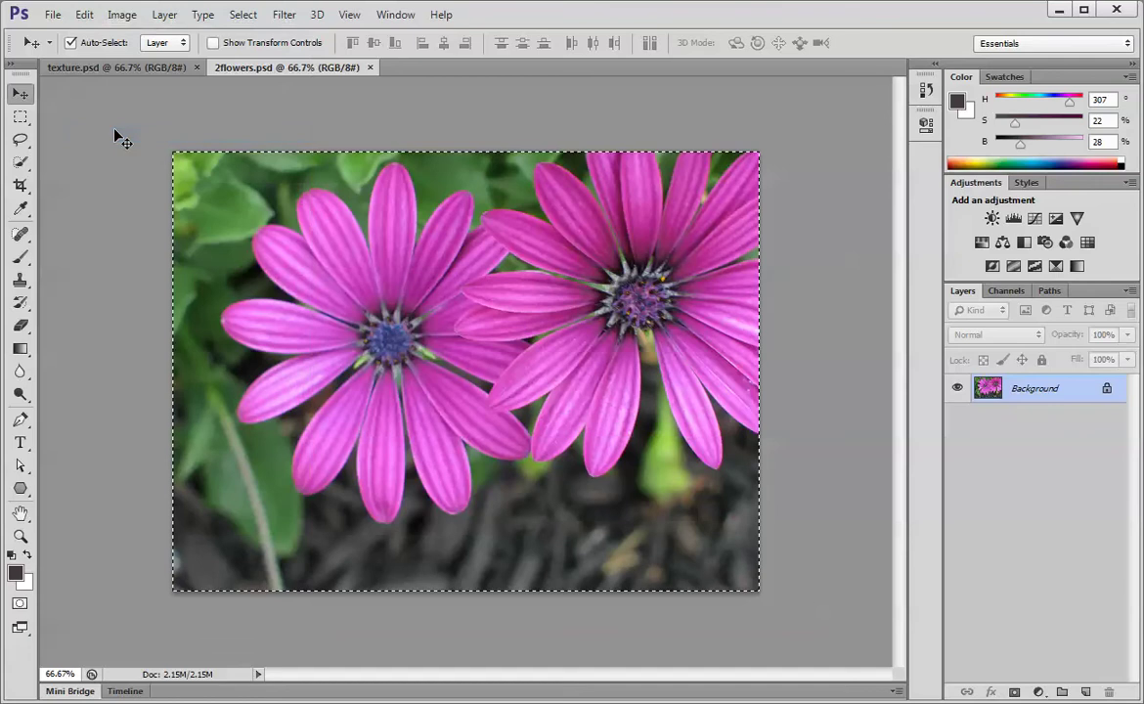
left_click(370, 68)
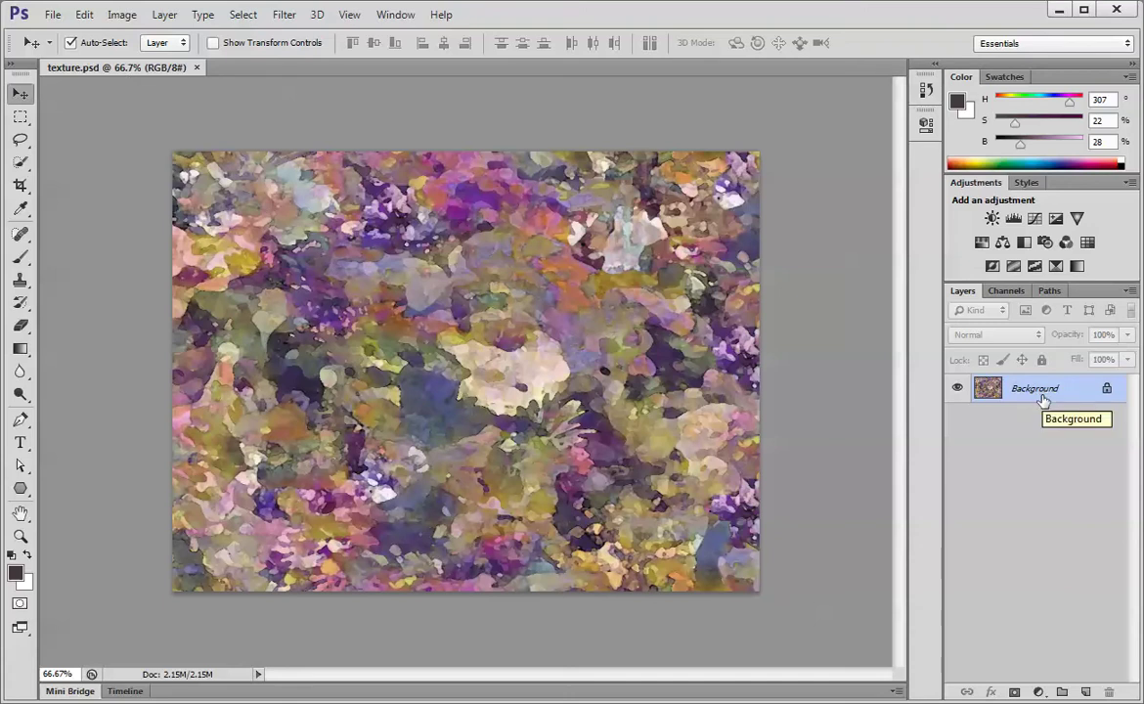
Paste the daisy photo into texture.psd and flatten the image to one Background layer
left_click(84, 15)
left_click(106, 168)
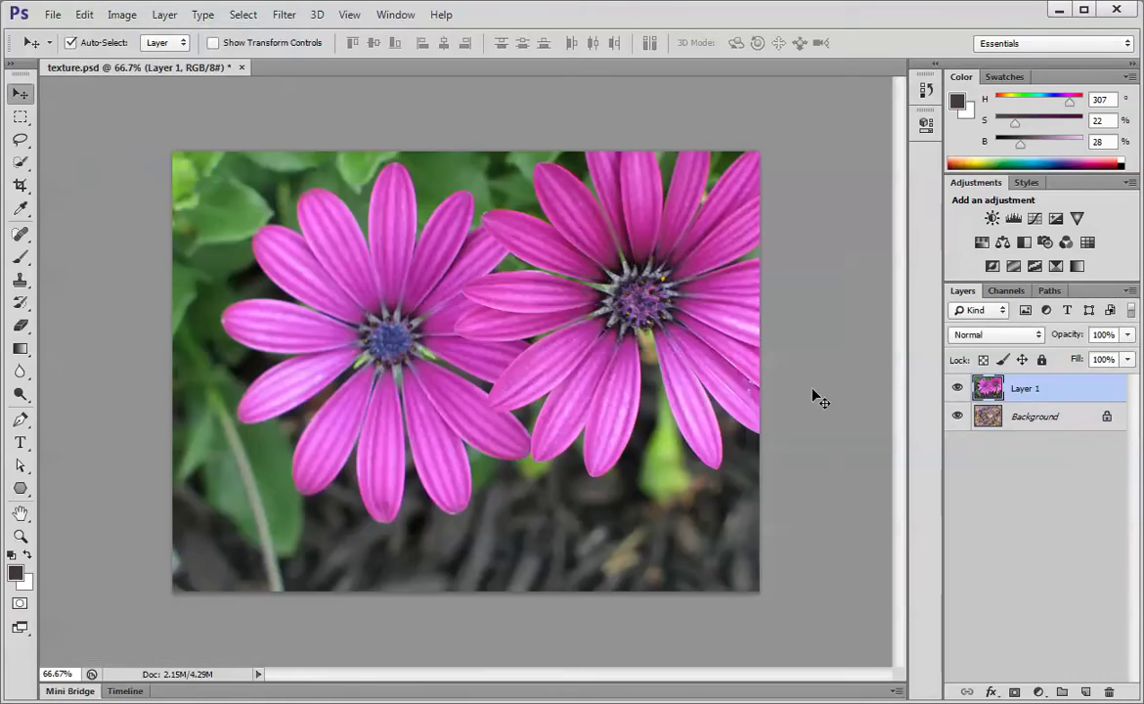
left_click(164, 15)
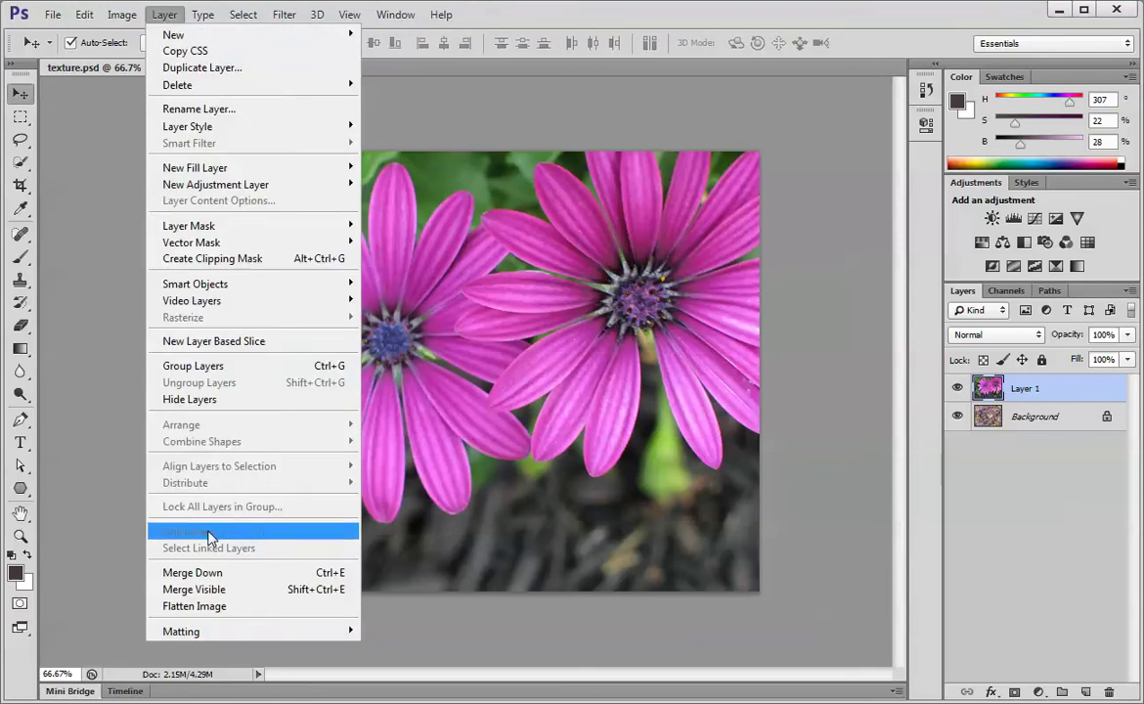
left_click(219, 607)
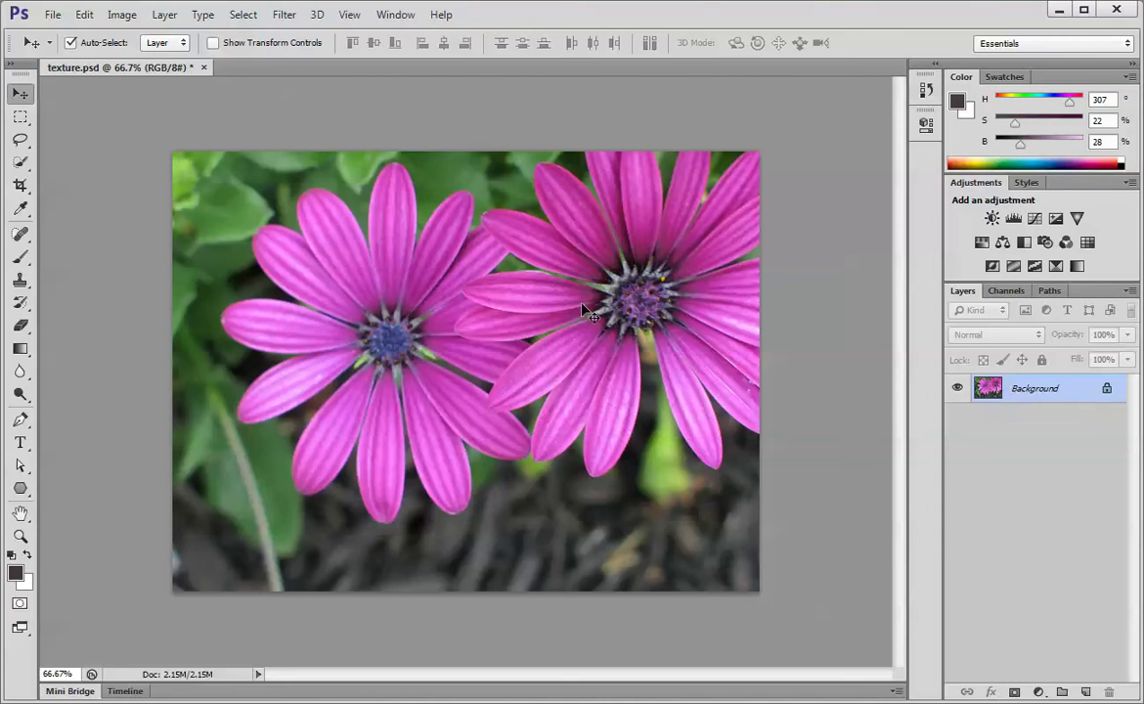
Float and enlarge the History panel, then create Snapshot 1 of the flattened image
left_click(926, 90)
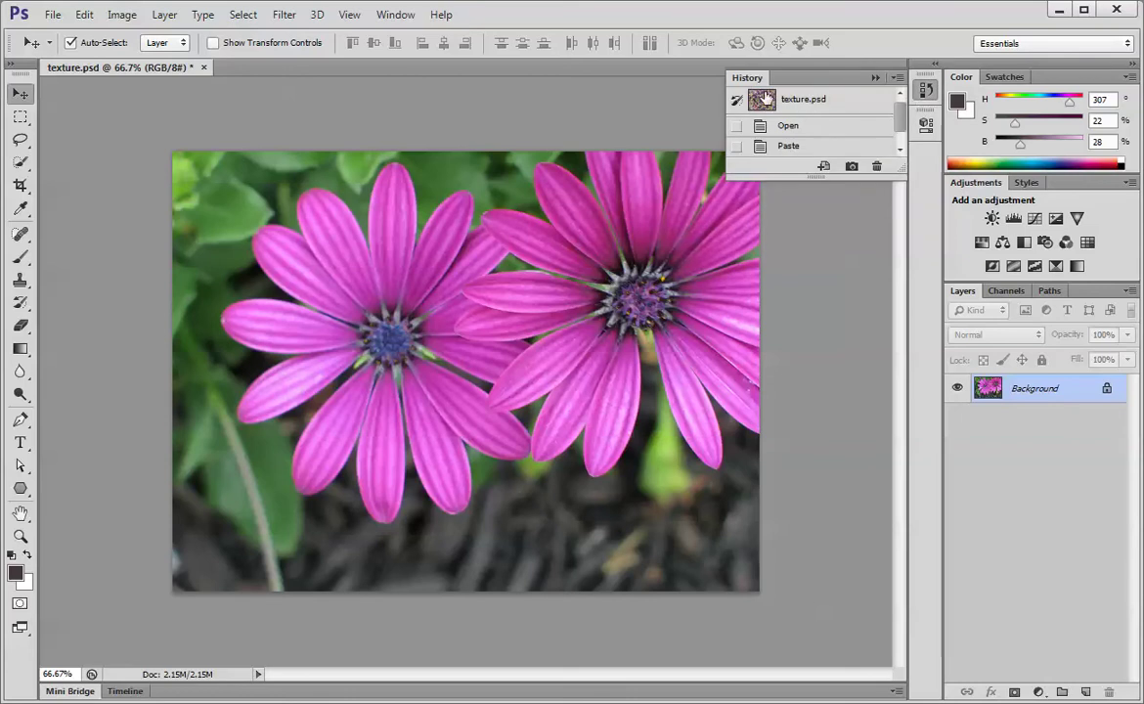
left_click_drag(755, 85, 781, 103)
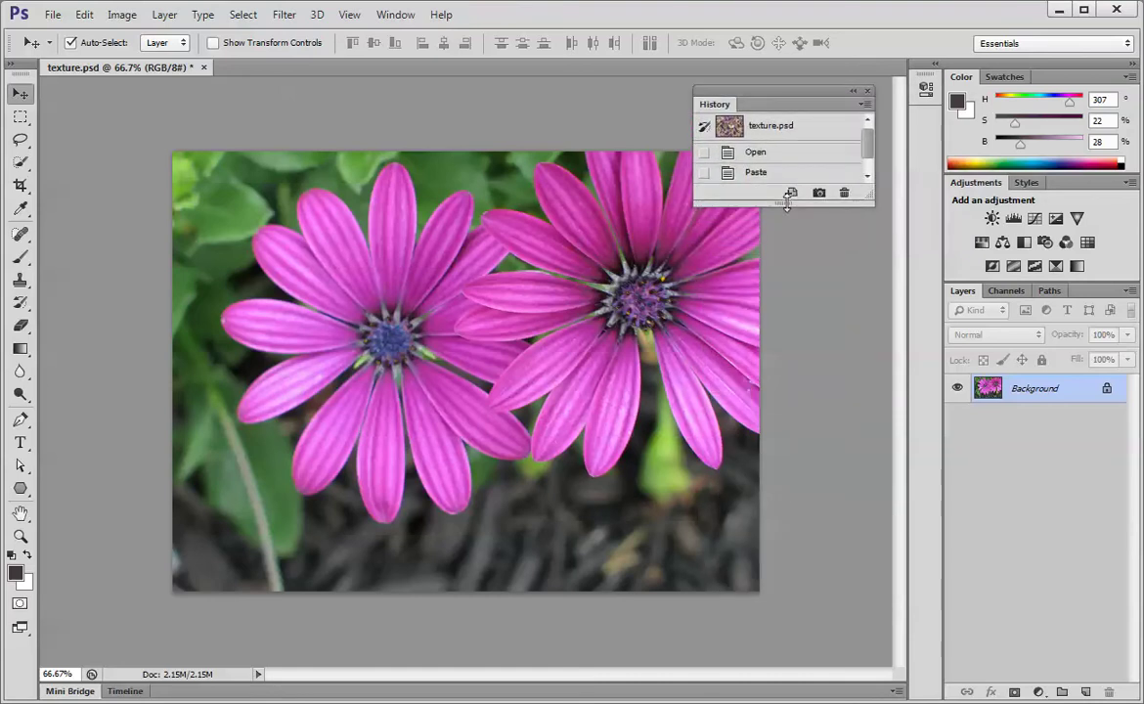
left_click_drag(785, 204, 820, 413)
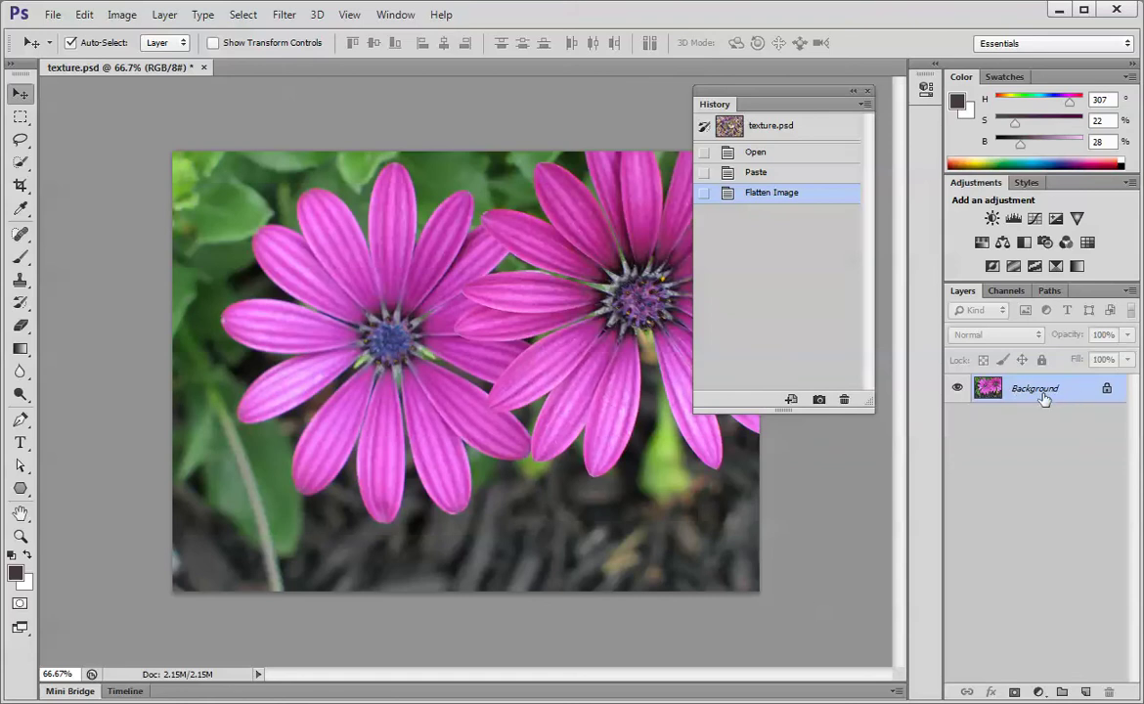
left_click_drag(1044, 396, 849, 440)
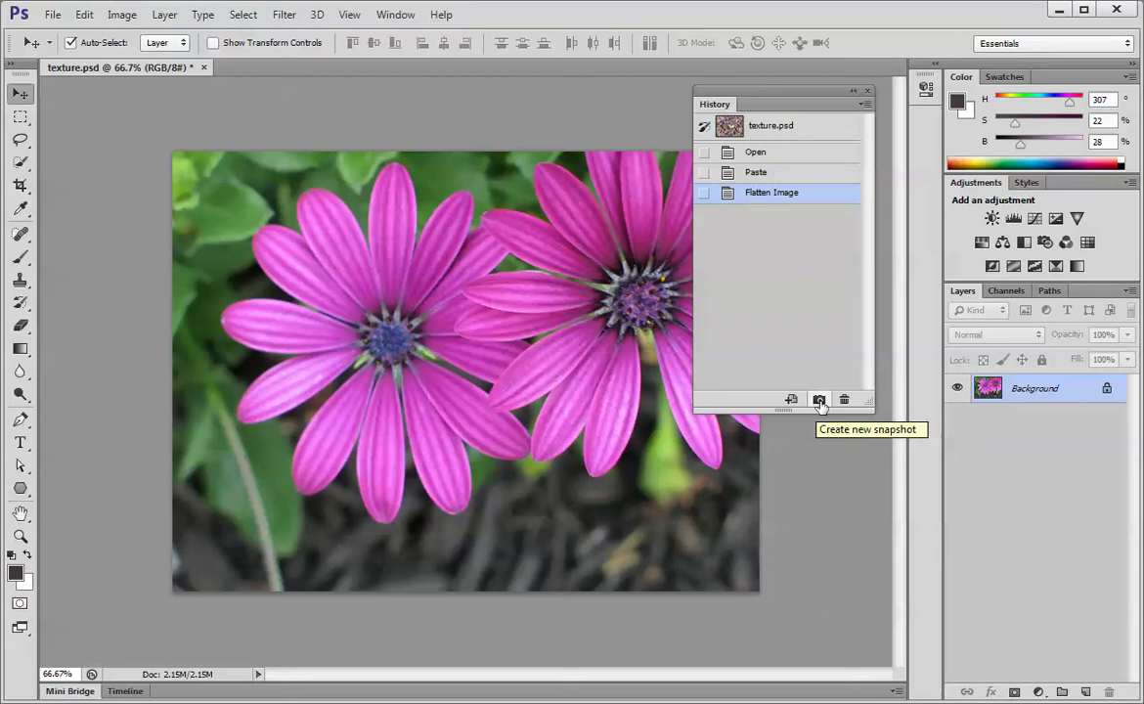
left_click(820, 401)
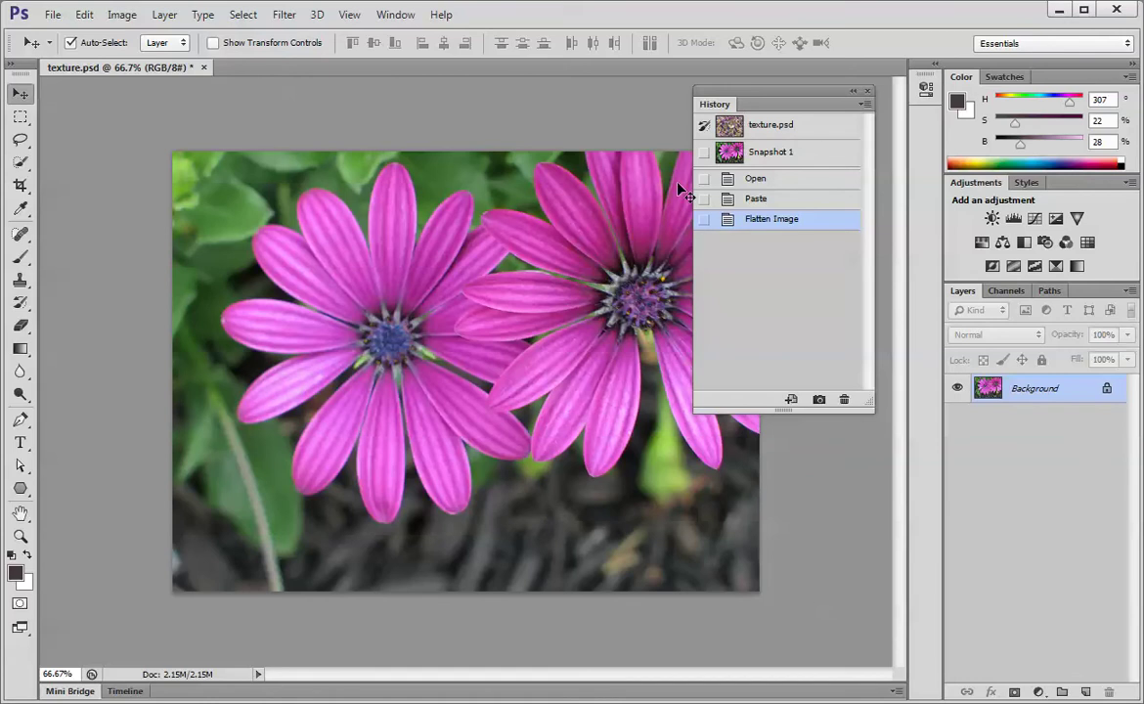
Choose the History Brush, undo a test stroke, and set its opacity to 100%
left_click(22, 304)
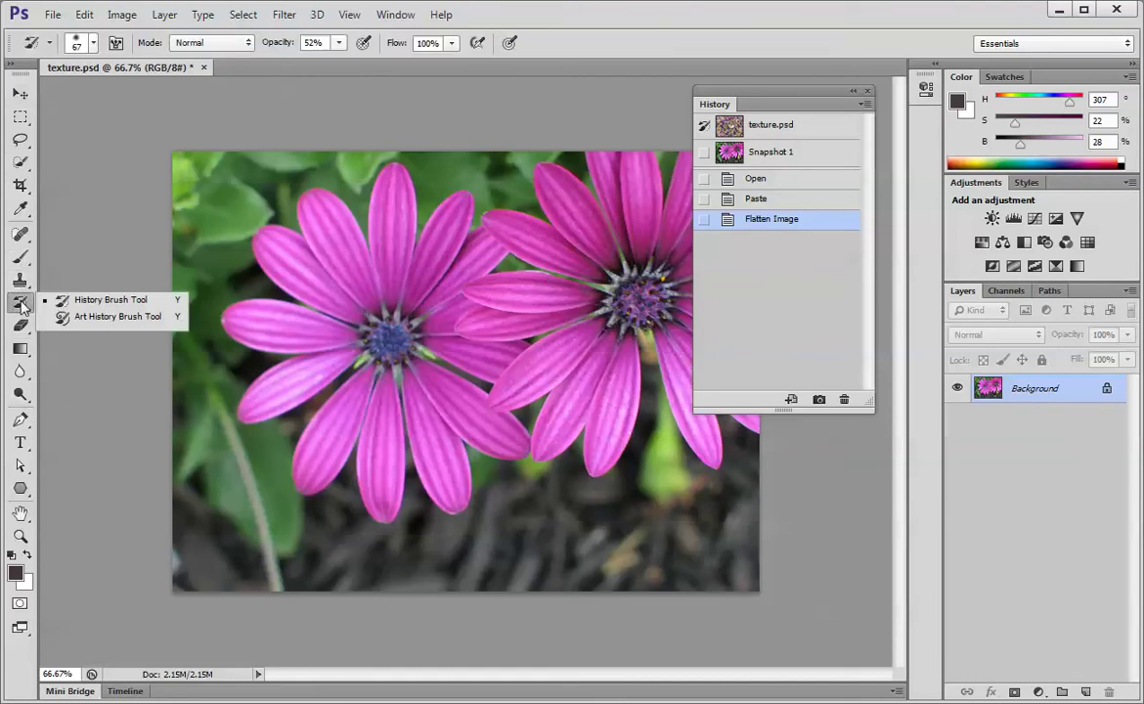
left_click(87, 306)
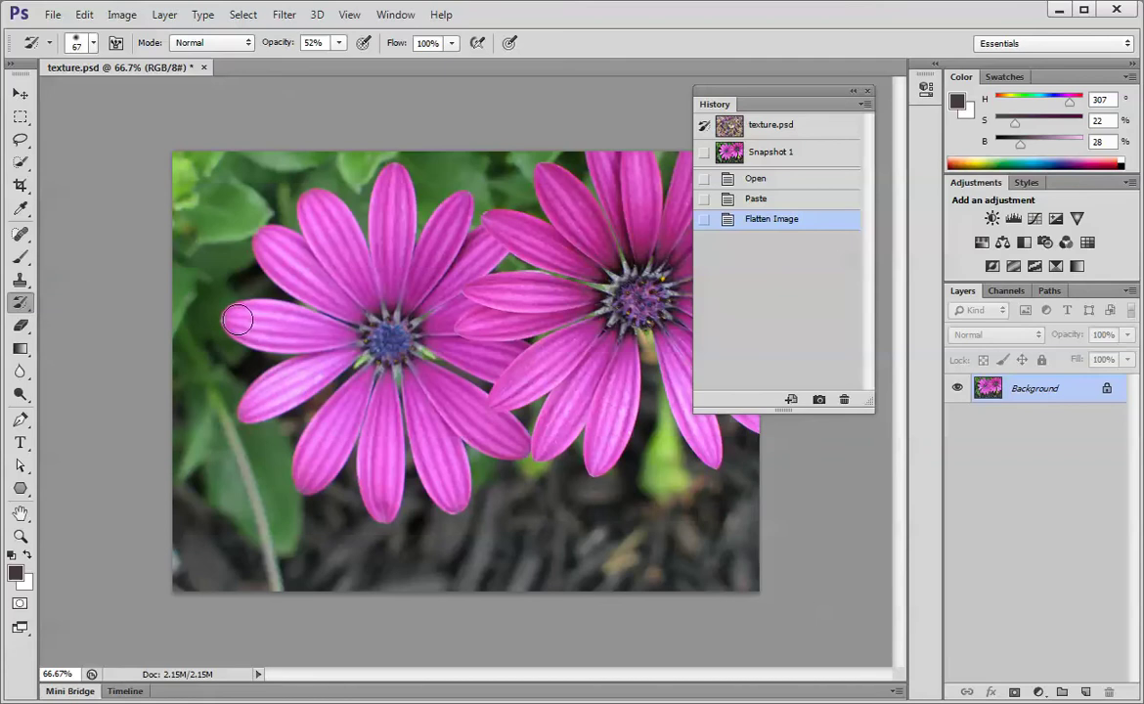
left_click_drag(238, 320, 373, 339)
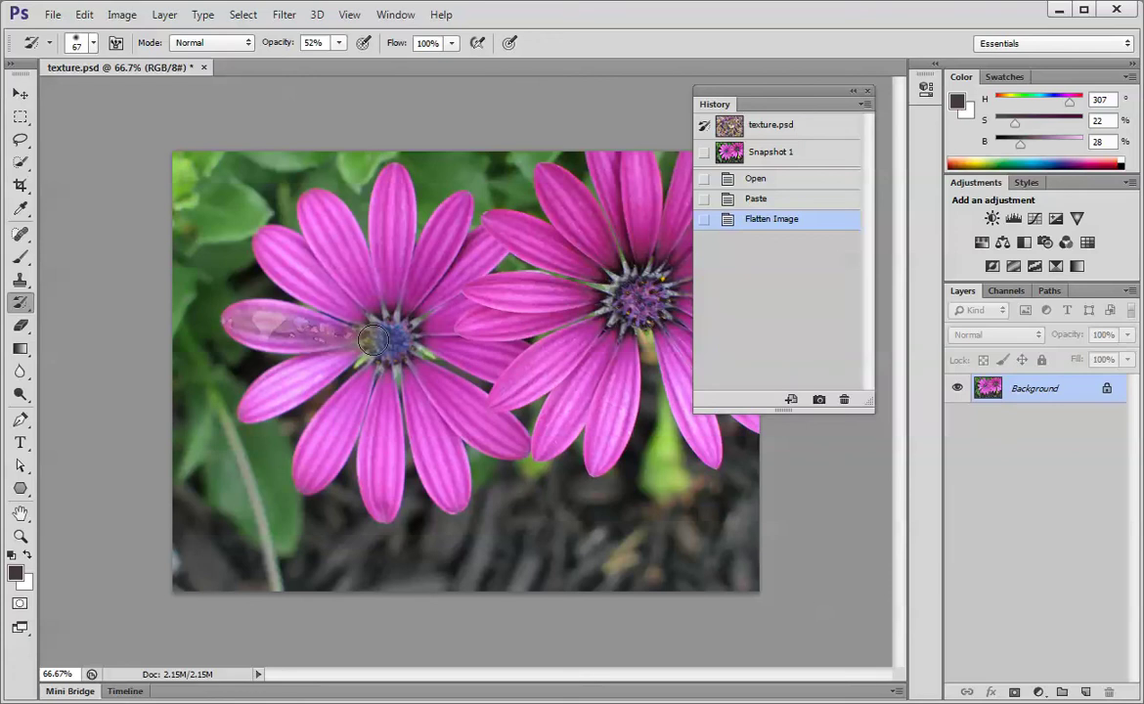
left_click_drag(373, 339, 372, 340)
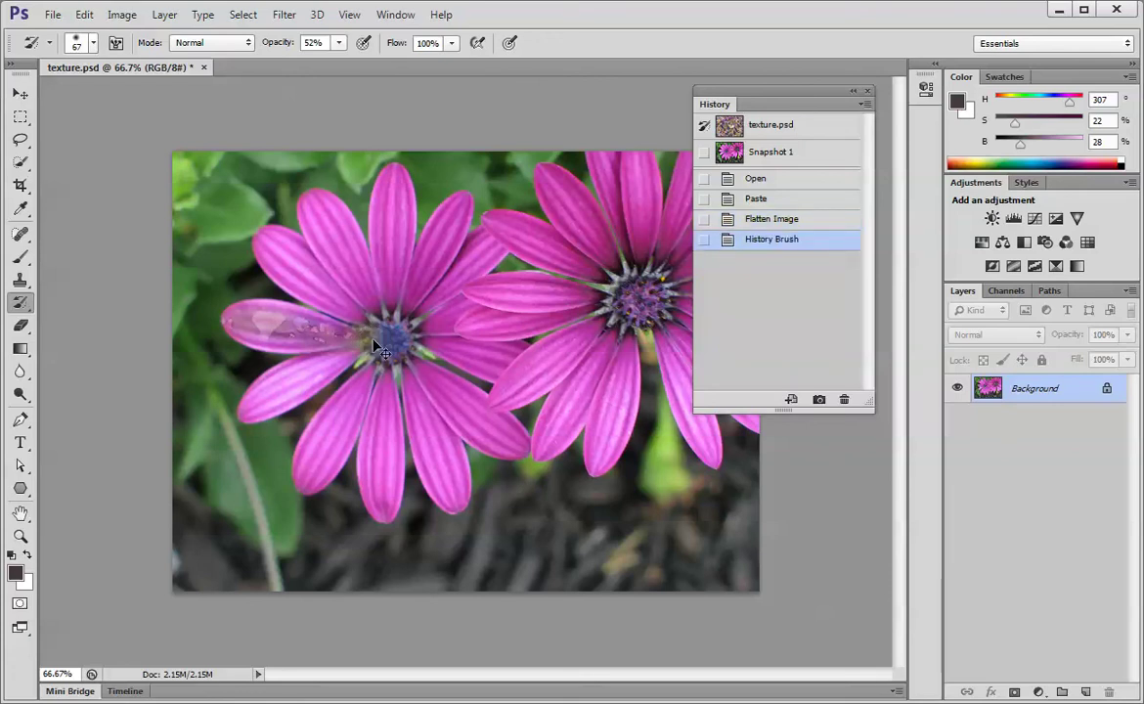
key("ctrl+z")
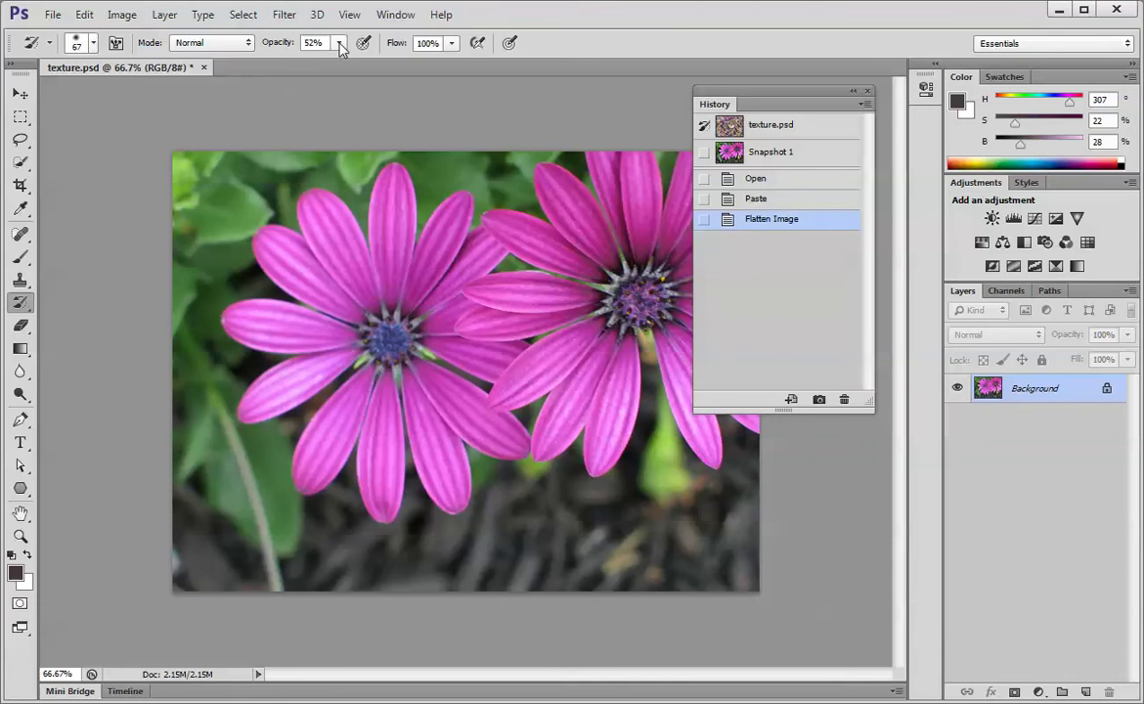
left_click(339, 43)
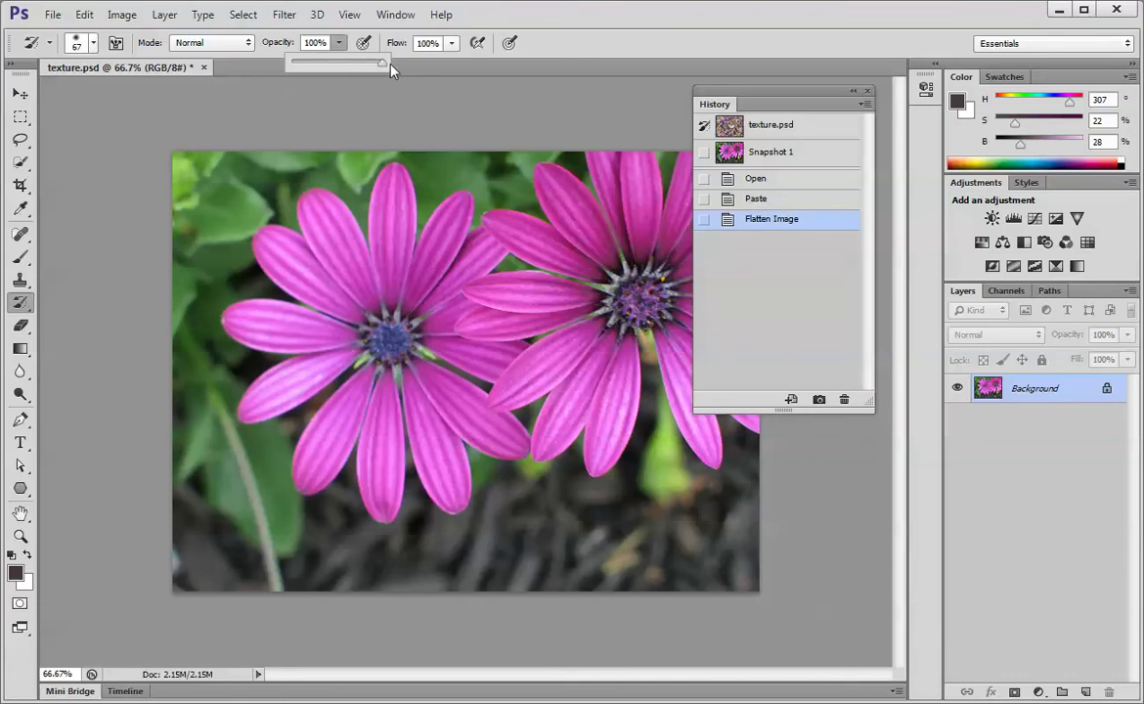
left_click(577, 48)
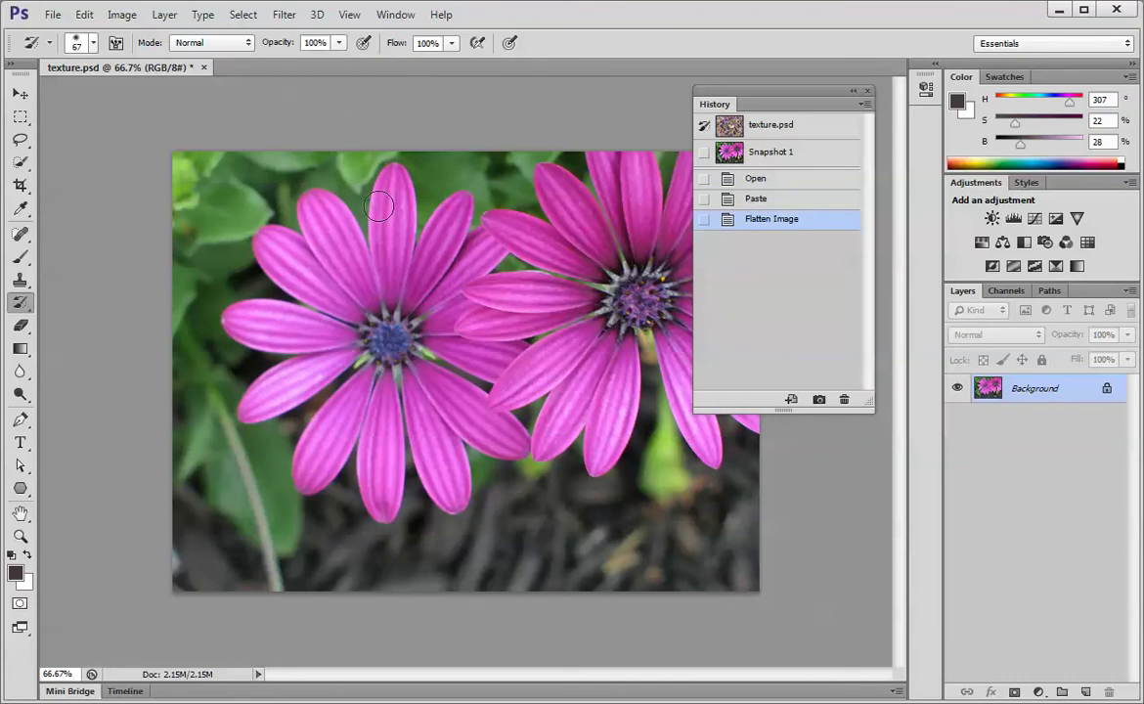
Paint the texture.psd state over both daisies with the History Brush
mouse_move(311, 203)
left_mouse_down()
mouse_move(388, 332)
mouse_move(385, 176)
mouse_move(397, 204)
mouse_move(386, 295)
mouse_move(449, 202)
mouse_move(409, 314)
mouse_move(480, 243)
mouse_move(418, 322)
mouse_move(466, 323)
mouse_move(411, 341)
mouse_move(385, 336)
mouse_move(348, 273)
mouse_move(339, 212)
mouse_move(318, 210)
mouse_move(359, 302)
mouse_move(273, 239)
mouse_move(274, 255)
mouse_move(333, 291)
mouse_move(357, 322)
mouse_move(233, 315)
mouse_move(345, 330)
mouse_move(328, 362)
mouse_move(281, 374)
mouse_move(237, 409)
mouse_move(370, 361)
mouse_move(287, 476)
mouse_move(354, 436)
mouse_move(361, 396)
mouse_move(317, 460)
mouse_move(389, 360)
mouse_move(371, 515)
mouse_move(399, 391)
mouse_move(409, 487)
mouse_move(414, 422)
mouse_move(433, 502)
mouse_move(447, 470)
mouse_move(407, 375)
mouse_move(474, 407)
mouse_move(515, 458)
mouse_move(462, 374)
mouse_move(499, 372)
mouse_move(425, 328)
mouse_move(210, 279)
mouse_move(210, 318)
mouse_move(259, 307)
mouse_move(237, 240)
mouse_move(288, 274)
mouse_move(235, 207)
mouse_move(349, 277)
mouse_move(313, 200)
mouse_move(367, 174)
mouse_move(386, 201)
mouse_move(471, 238)
mouse_move(503, 289)
mouse_move(415, 328)
mouse_move(415, 396)
mouse_move(487, 448)
mouse_move(494, 396)
mouse_move(482, 415)
mouse_move(430, 437)
mouse_move(462, 476)
mouse_move(352, 459)
mouse_move(312, 440)
mouse_move(518, 332)
mouse_move(550, 416)
mouse_move(503, 396)
mouse_move(499, 430)
mouse_move(557, 338)
mouse_move(592, 443)
mouse_move(538, 396)
mouse_move(543, 440)
mouse_move(562, 337)
mouse_move(626, 333)
mouse_move(586, 386)
mouse_move(479, 244)
mouse_move(396, 250)
mouse_move(431, 224)
mouse_move(524, 240)
mouse_move(504, 167)
mouse_move(553, 249)
mouse_move(517, 212)
mouse_move(449, 188)
mouse_move(577, 161)
mouse_move(638, 254)
mouse_move(616, 156)
mouse_move(606, 284)
mouse_move(533, 435)
mouse_move(672, 351)
mouse_move(631, 396)
mouse_move(680, 435)
mouse_move(631, 361)
mouse_move(726, 309)
mouse_move(712, 284)
mouse_move(600, 214)
mouse_move(577, 144)
mouse_move(581, 167)
mouse_move(764, 183)
left_mouse_up()
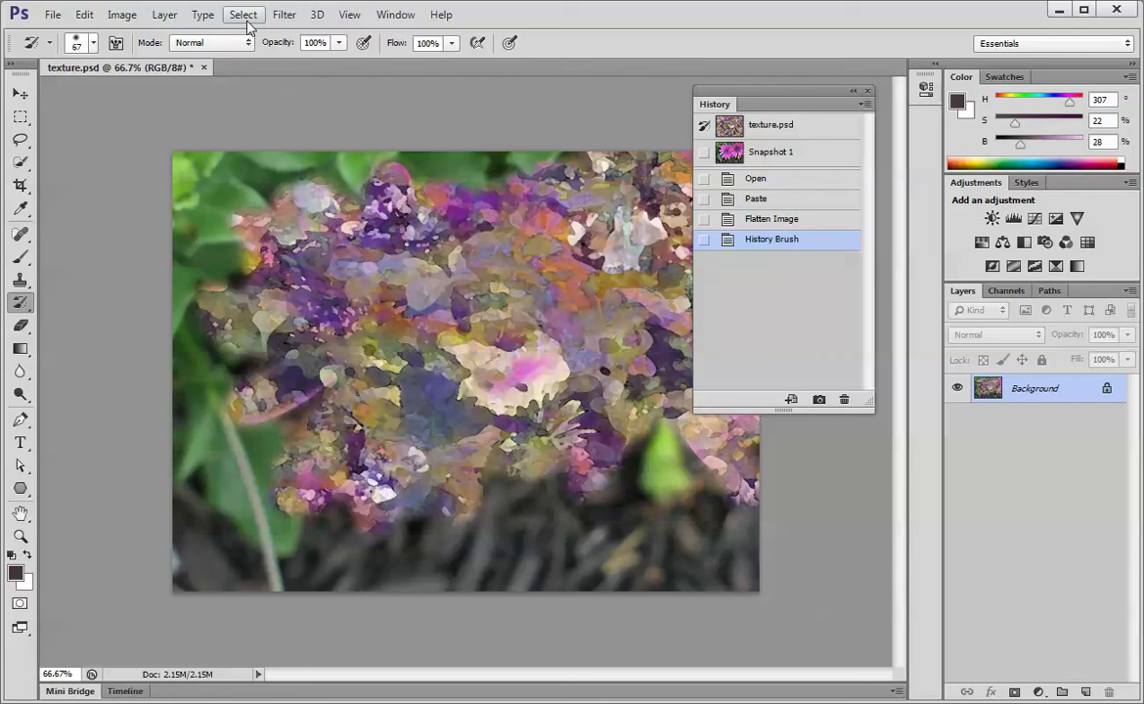
Open Fade History Brush and preview the Darken and Multiply blend modes
left_click(85, 15)
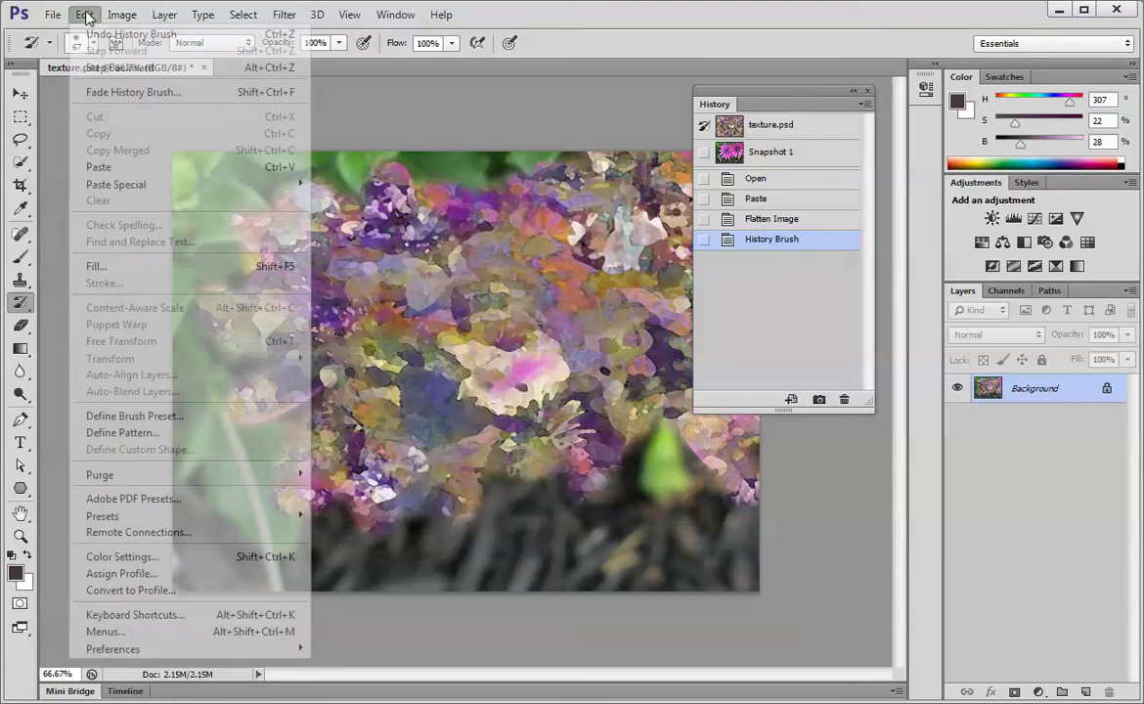
left_click(97, 92)
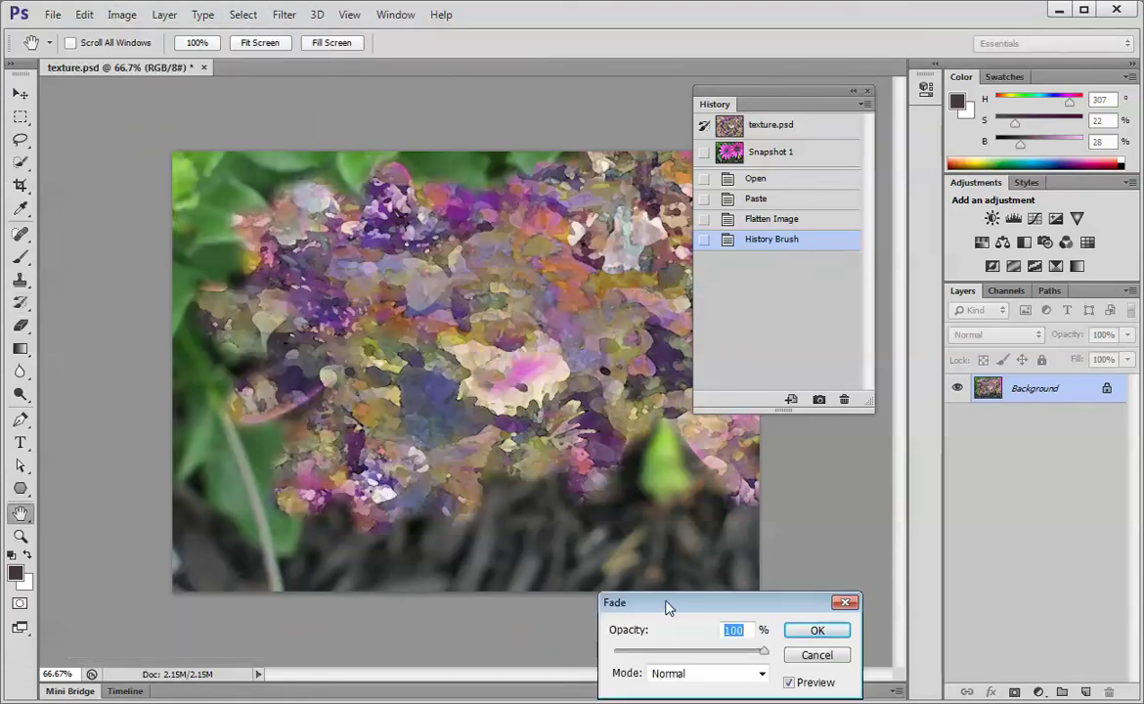
left_click_drag(665, 609, 794, 74)
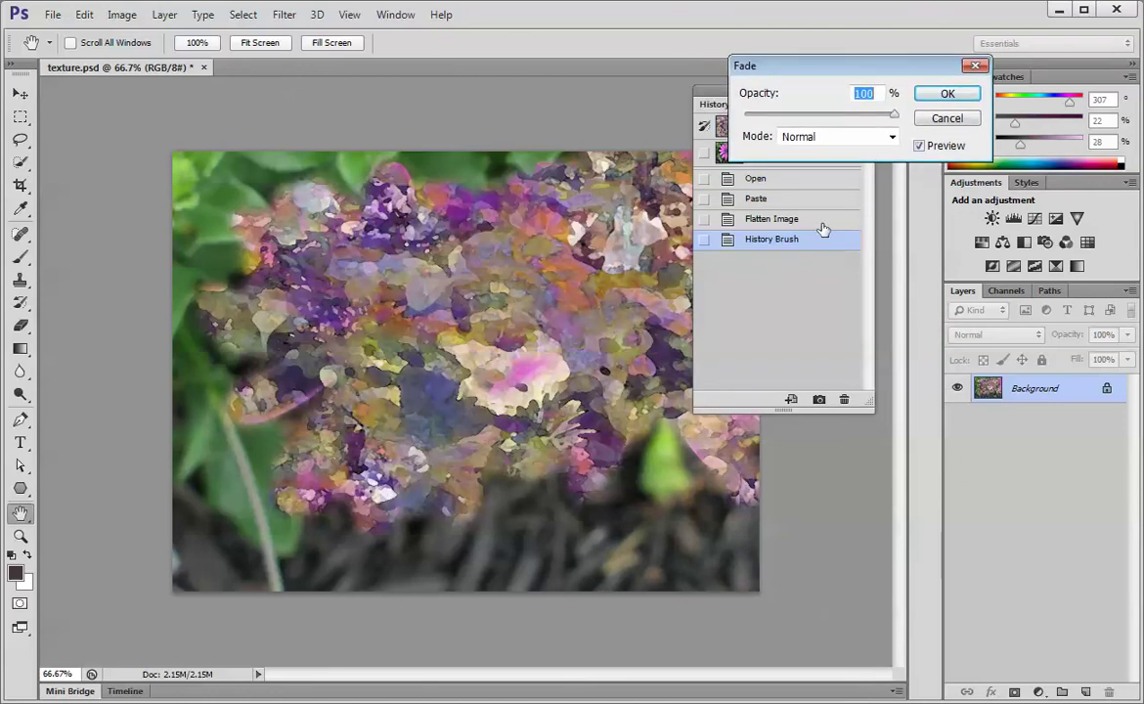
left_click(894, 143)
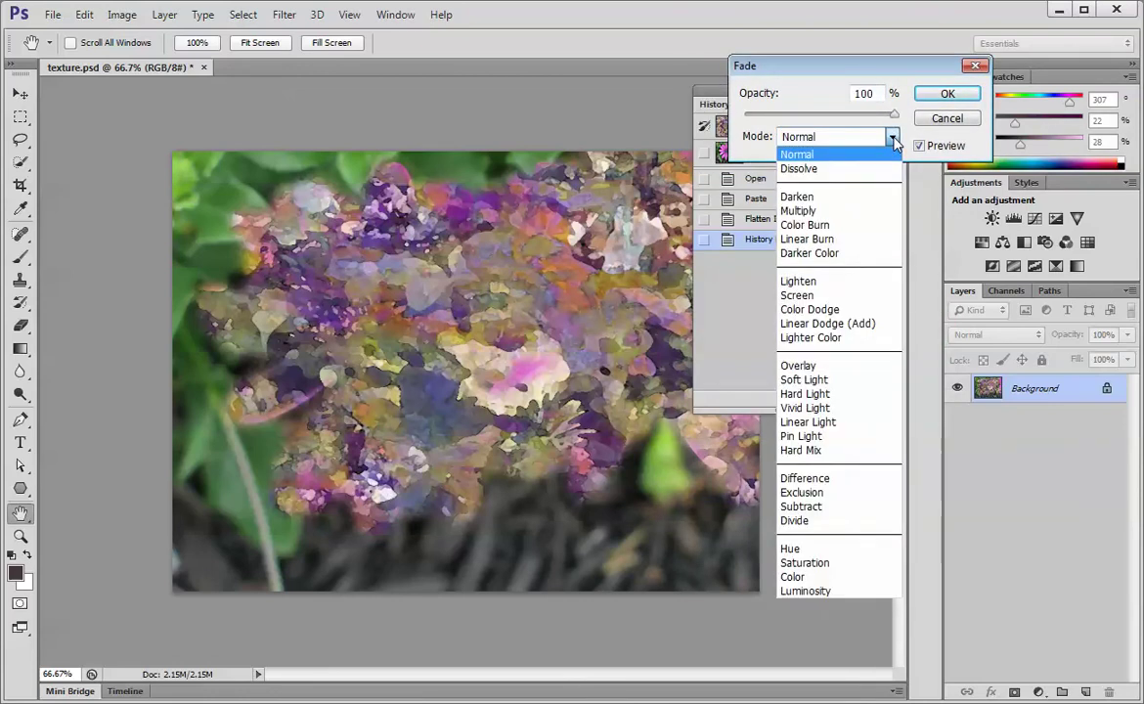
left_click(858, 196)
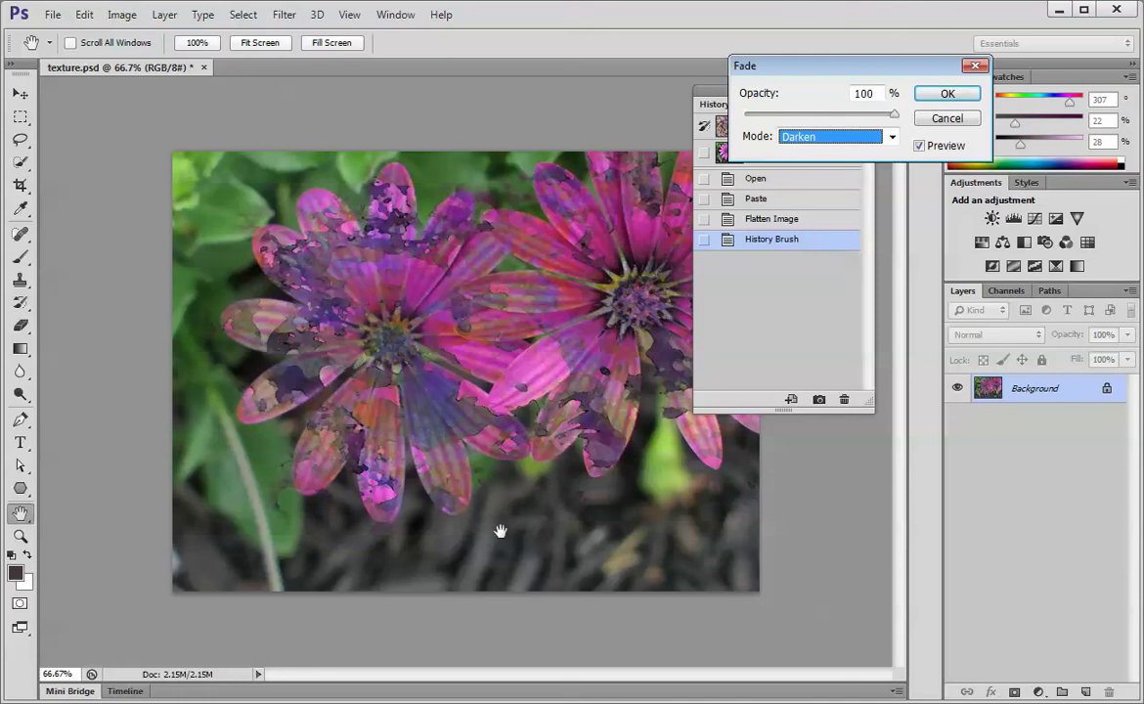
left_click(891, 138)
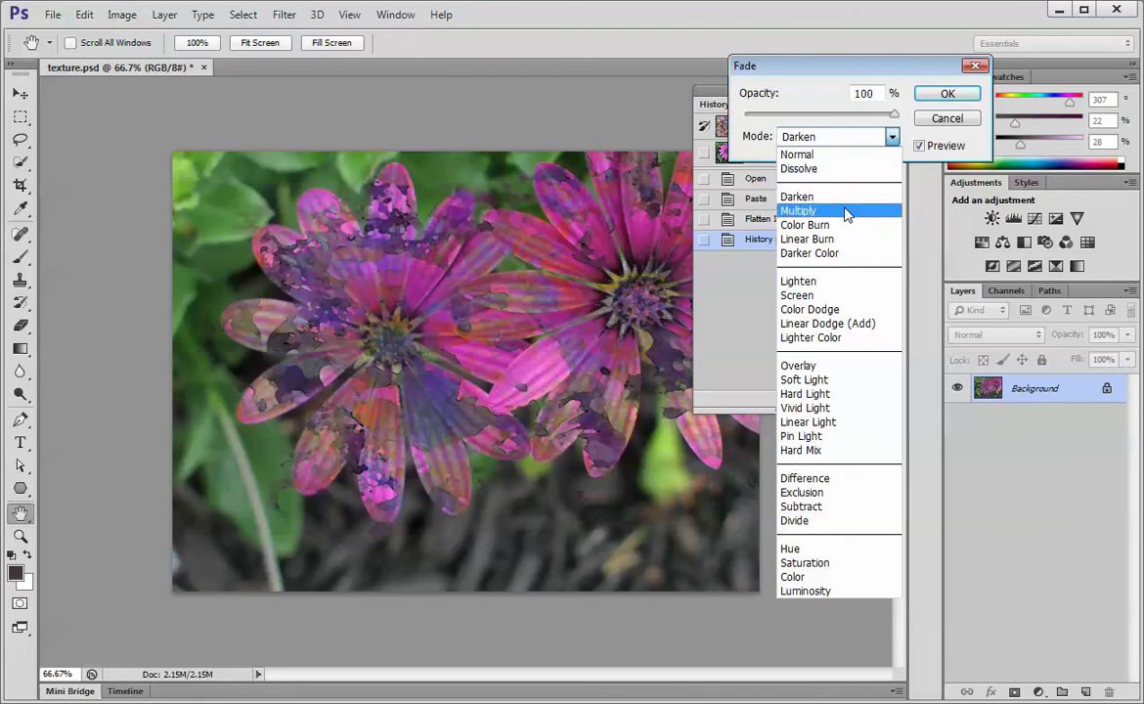
left_click(847, 211)
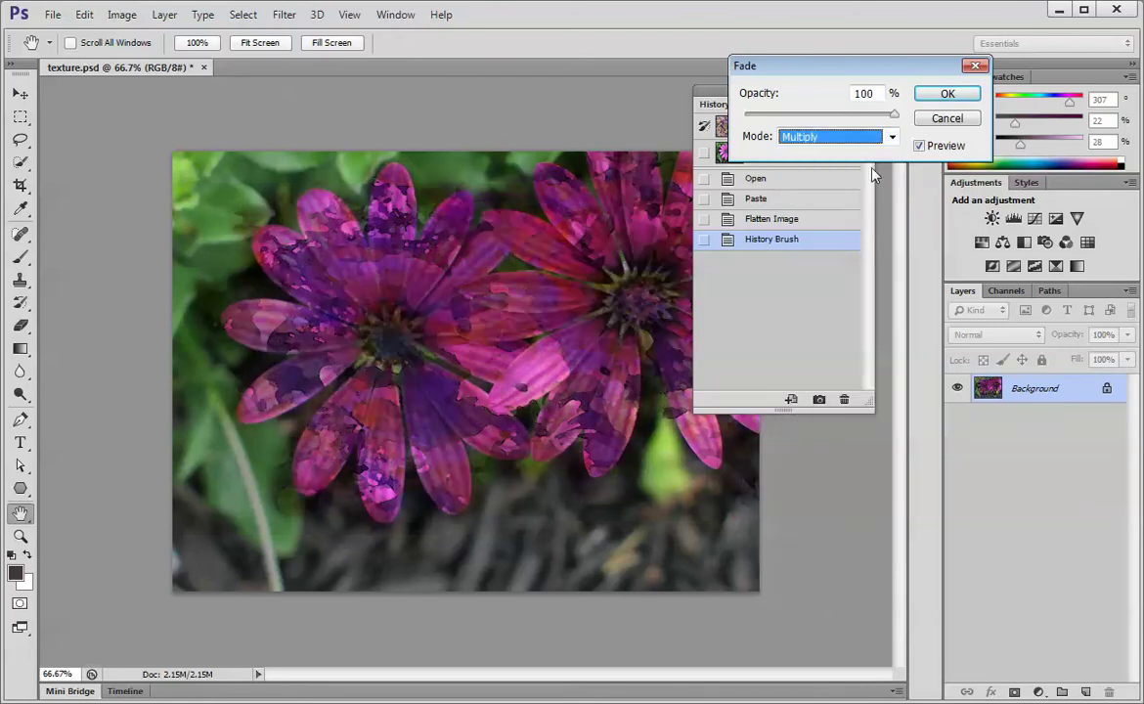
Preview Screen, Overlay and Soft Light blends, then settle on Hard Light
left_click(884, 142)
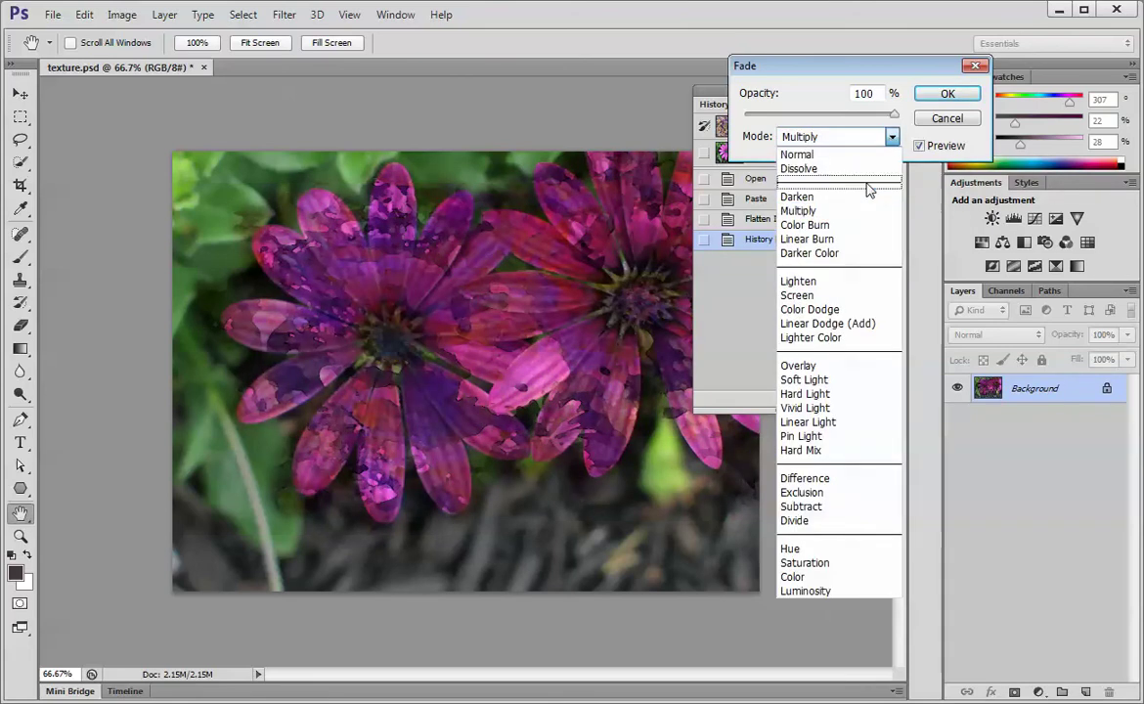
left_click(833, 296)
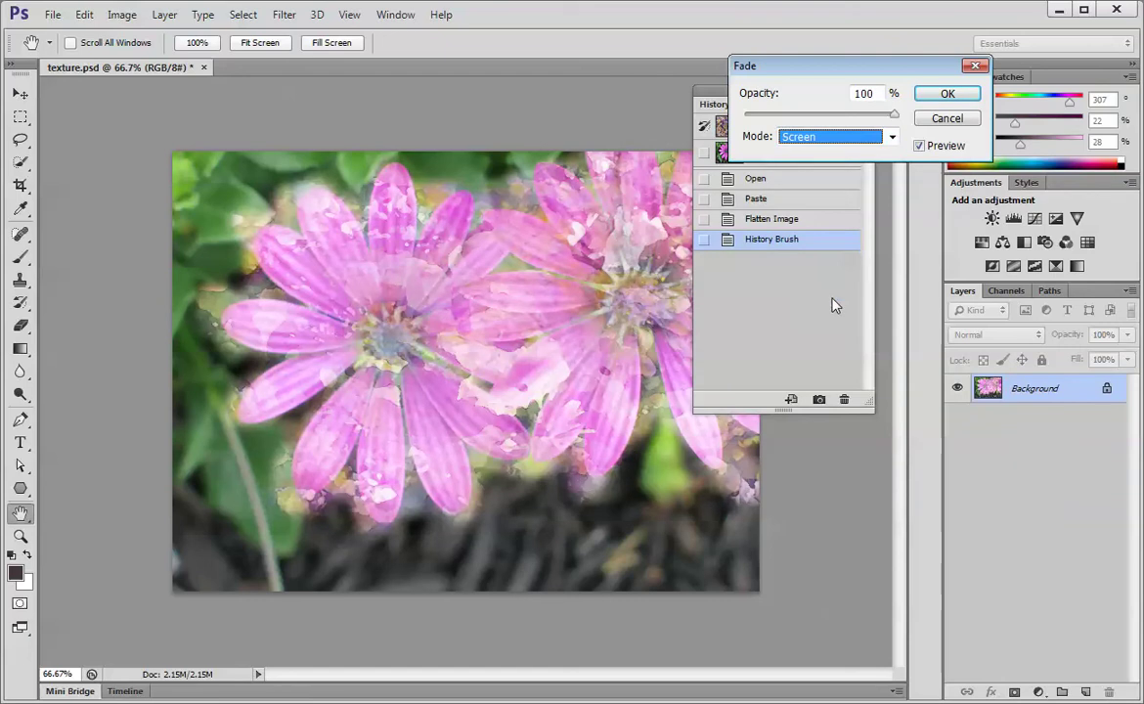
left_click(893, 139)
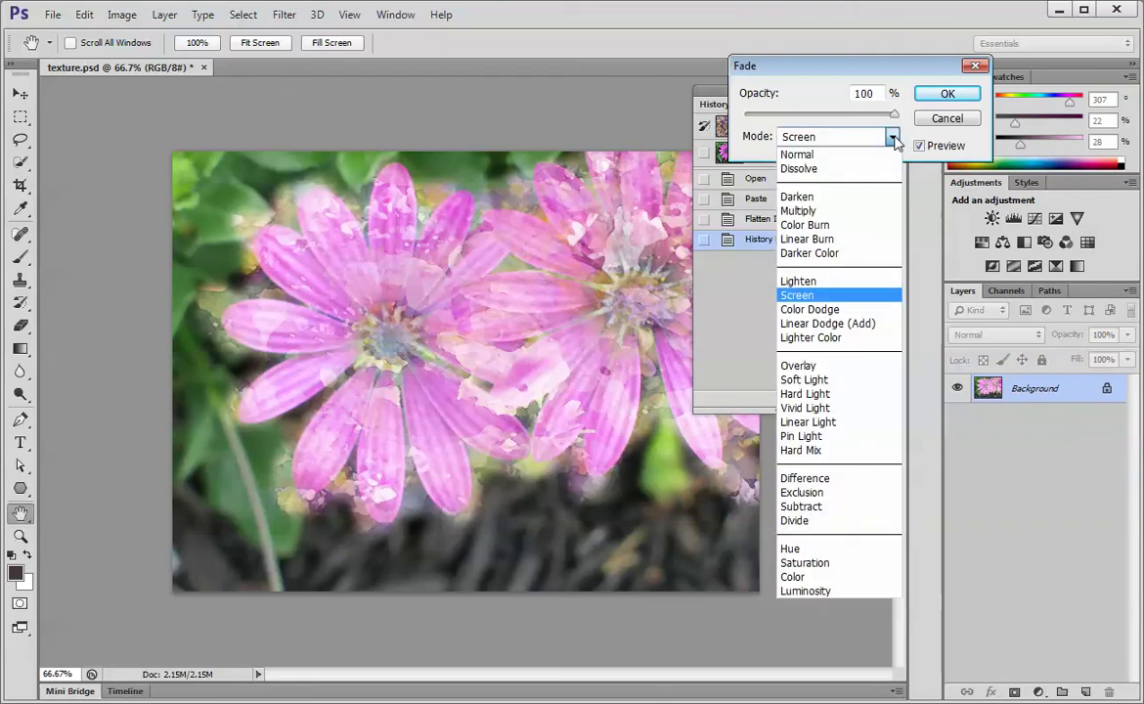
left_click(827, 367)
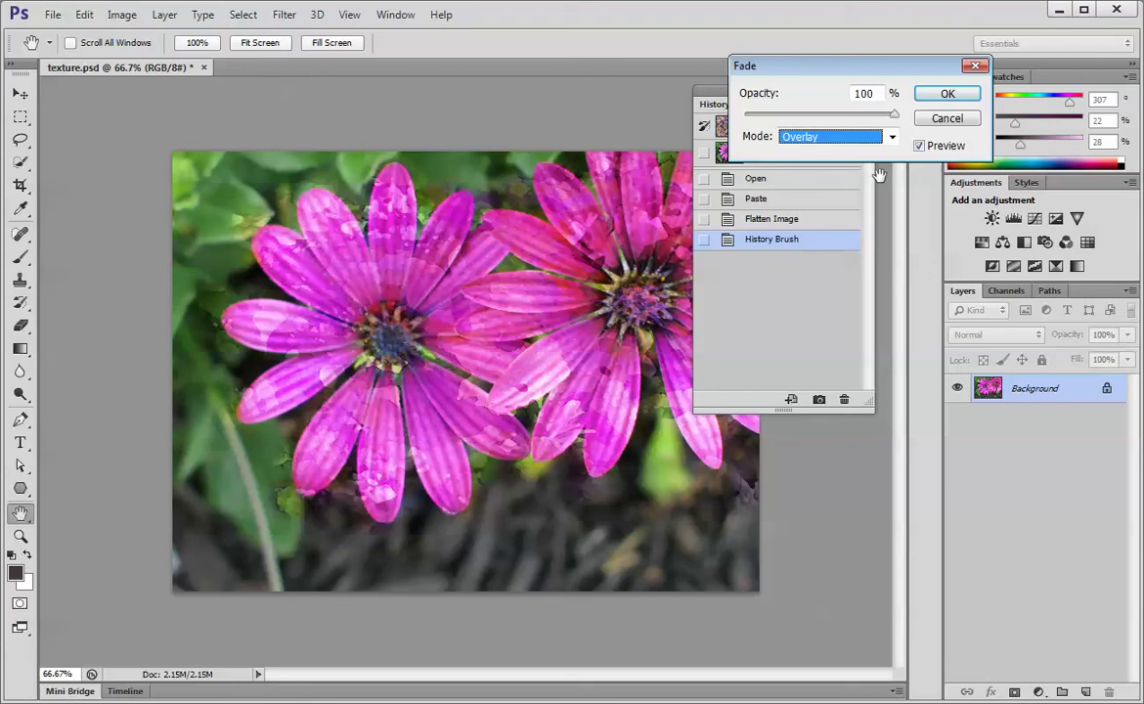
left_click(891, 139)
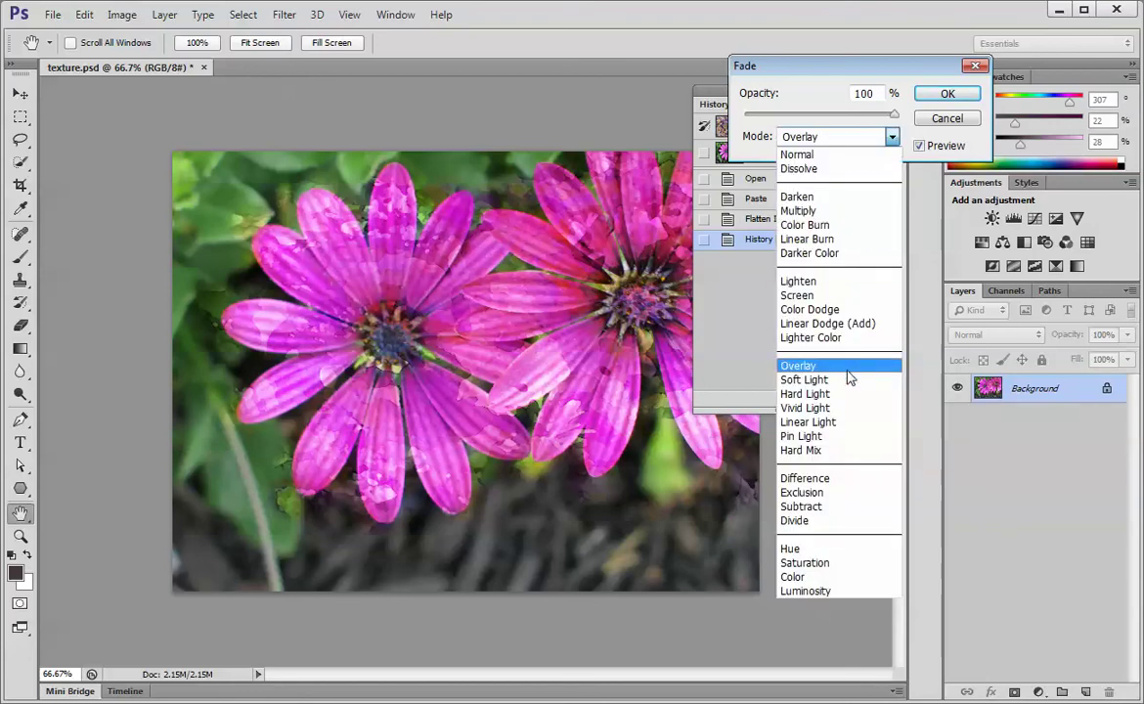
left_click(847, 381)
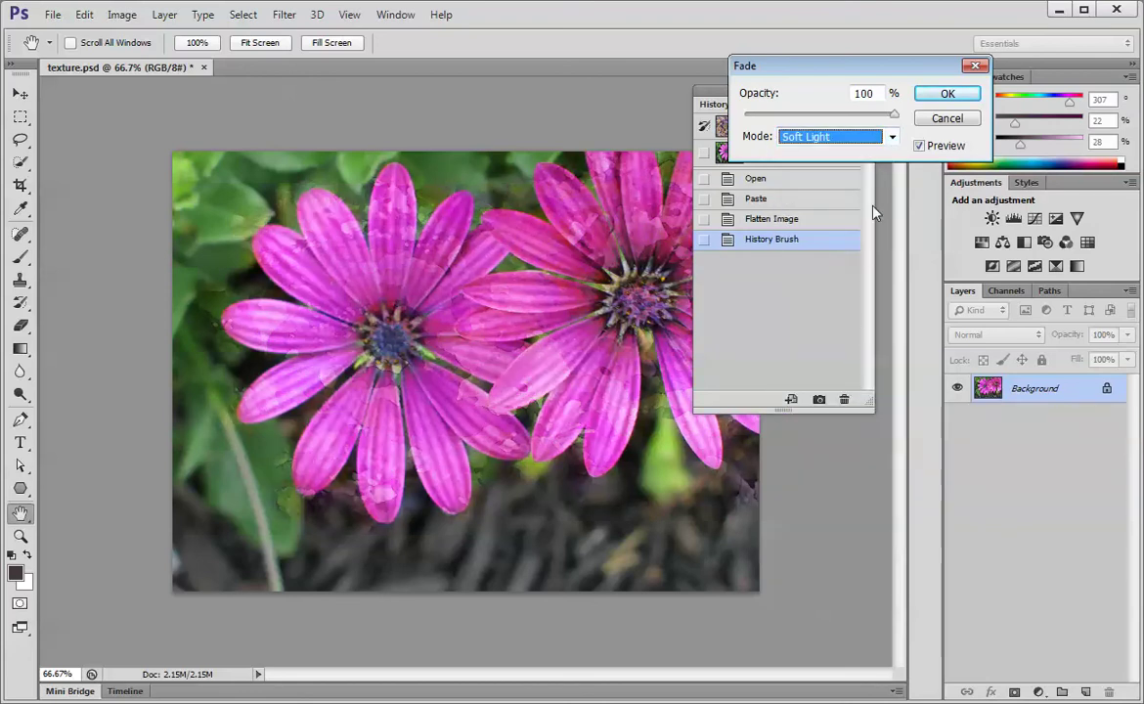
left_click(892, 136)
left_click(839, 395)
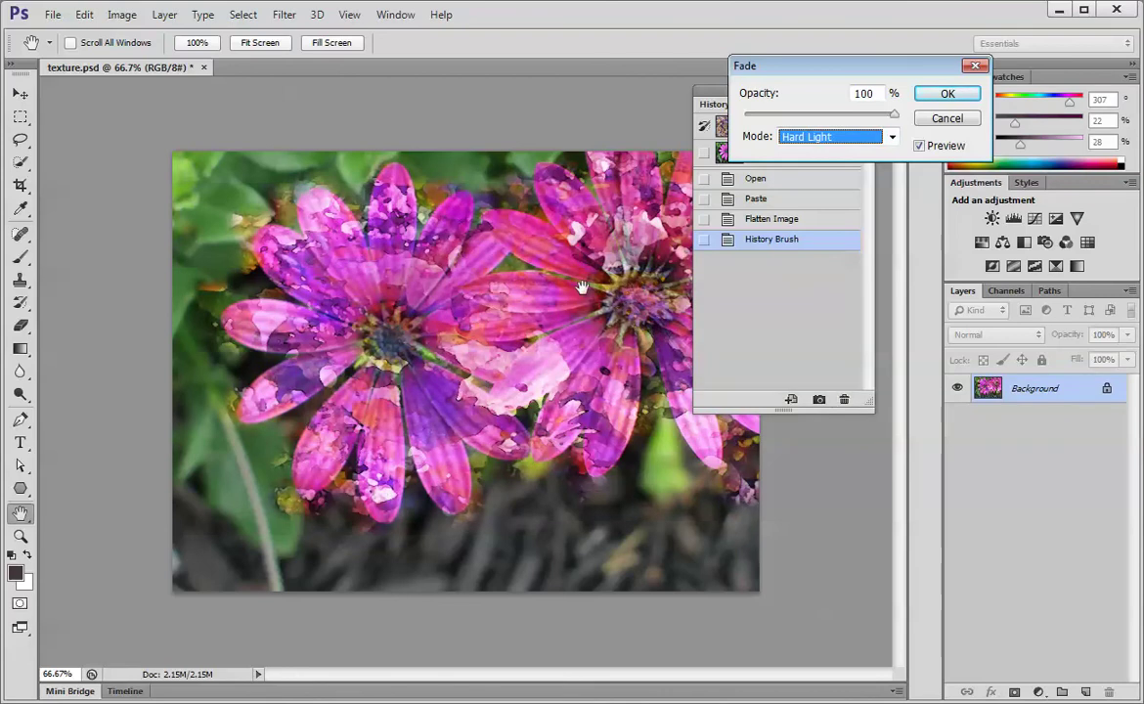
Apply the Hard Light fade, then repaint the original photo along the stem and lower ground
left_click(942, 95)
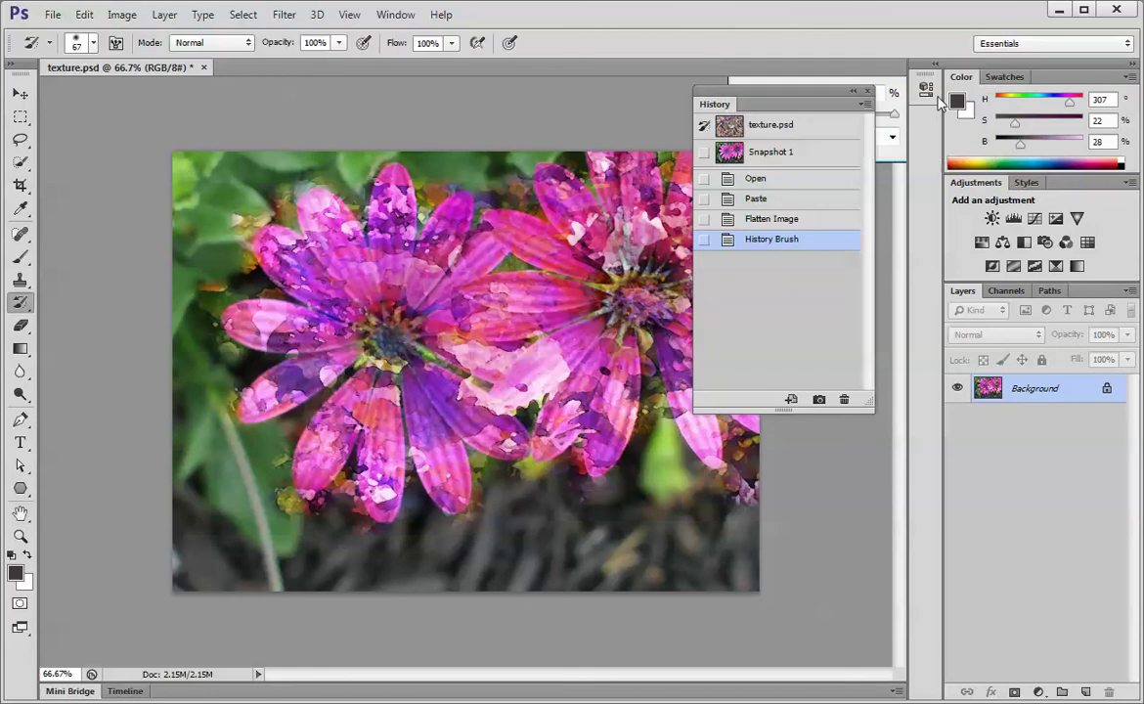
left_click_drag(792, 103, 919, 310)
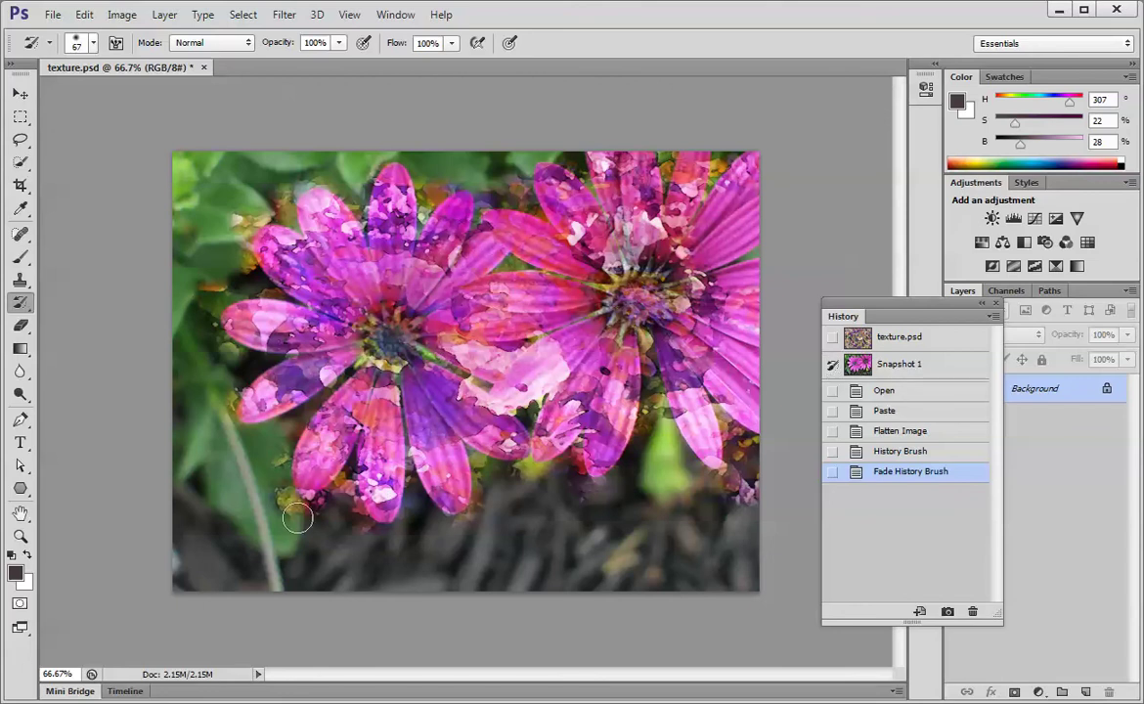
left_click_drag(293, 517, 255, 410)
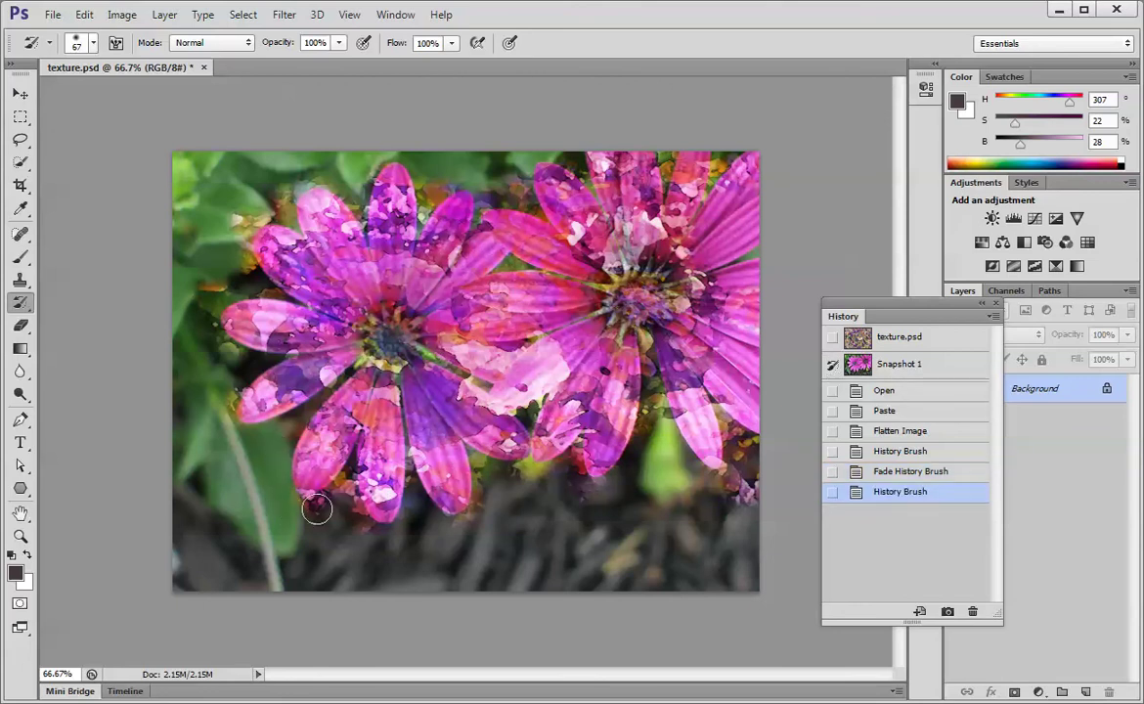
mouse_move(312, 516)
left_mouse_down()
mouse_move(340, 493)
mouse_move(345, 516)
mouse_move(377, 540)
left_mouse_up()
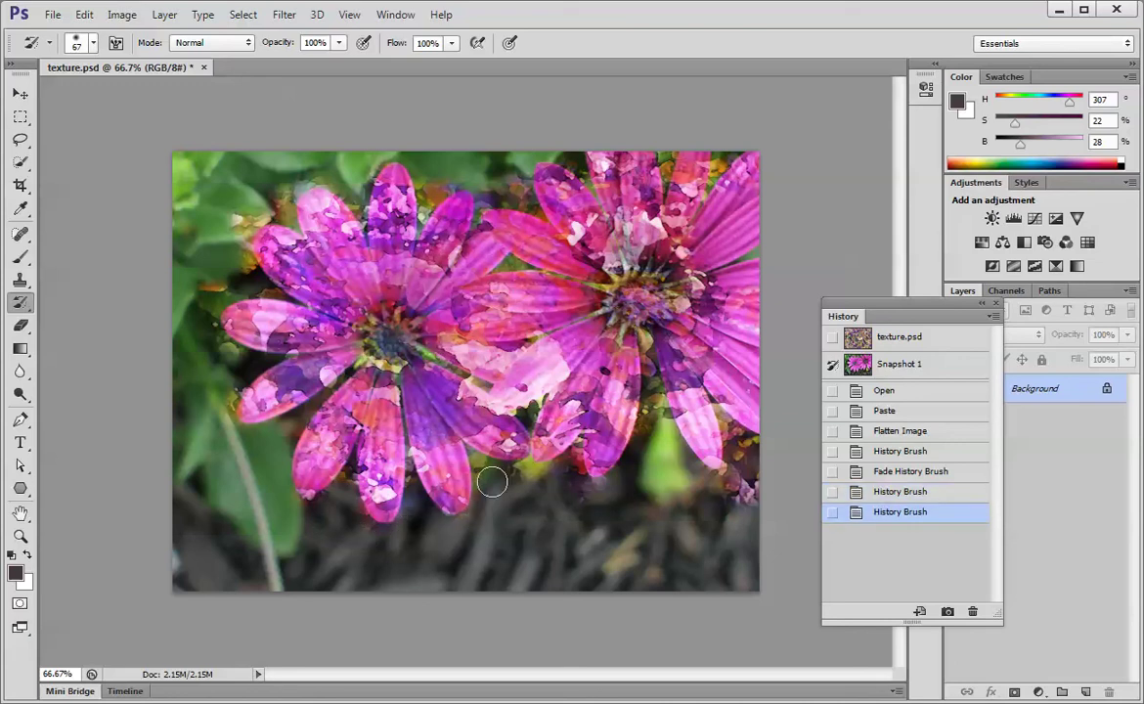
mouse_move(502, 482)
left_mouse_down()
mouse_move(558, 492)
mouse_move(567, 475)
mouse_move(626, 520)
mouse_move(705, 502)
mouse_move(736, 490)
mouse_move(732, 431)
mouse_move(756, 487)
mouse_move(736, 438)
mouse_move(708, 462)
mouse_move(700, 431)
mouse_move(714, 468)
mouse_move(767, 520)
mouse_move(761, 476)
left_mouse_up()
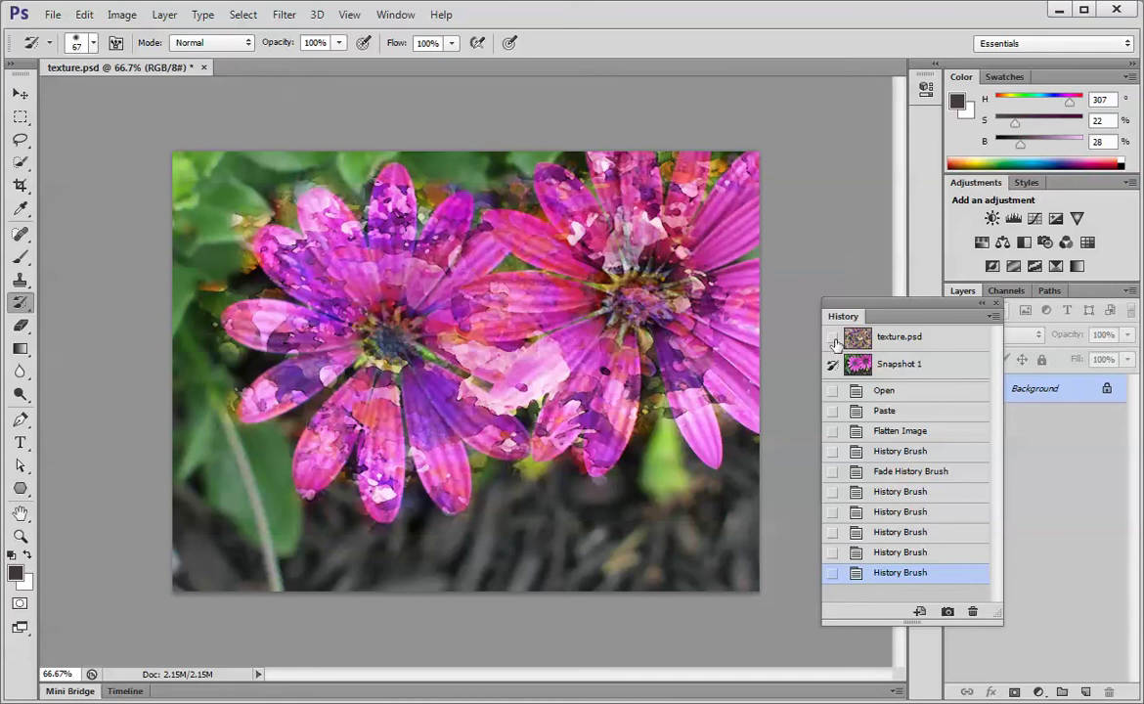
Paint texture.psd over the right flower's lower petal and fade that stroke to Hard Light
left_click(832, 338)
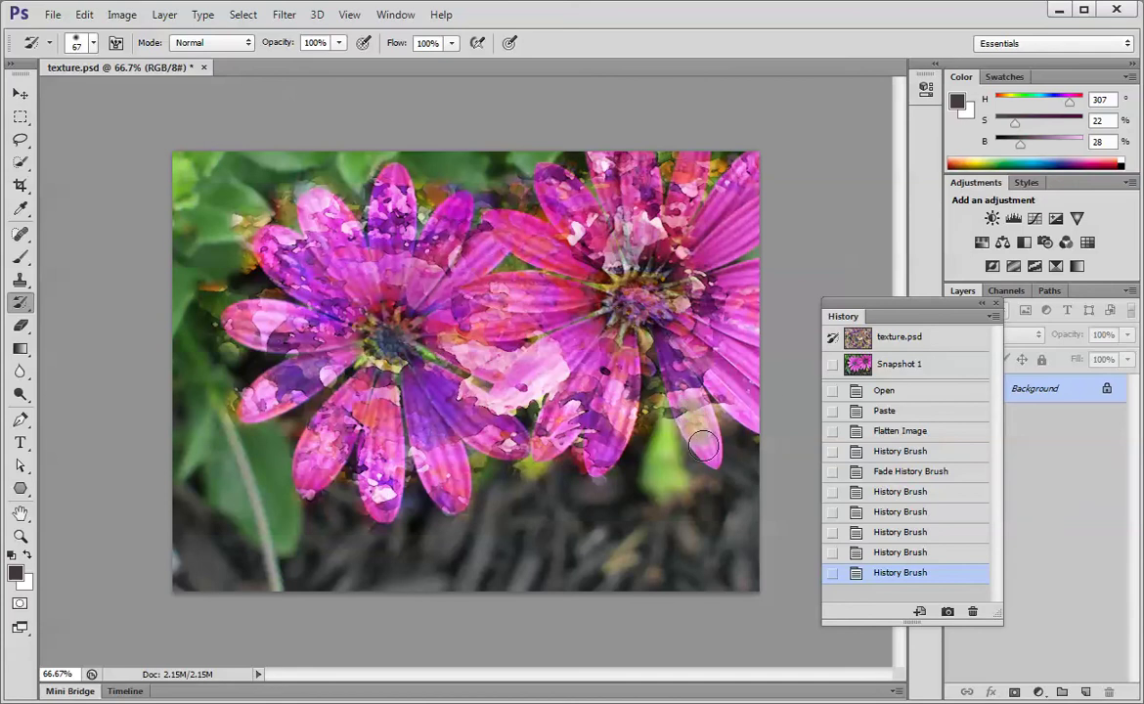
mouse_move(702, 447)
left_mouse_down()
mouse_move(688, 399)
mouse_move(702, 394)
left_mouse_up()
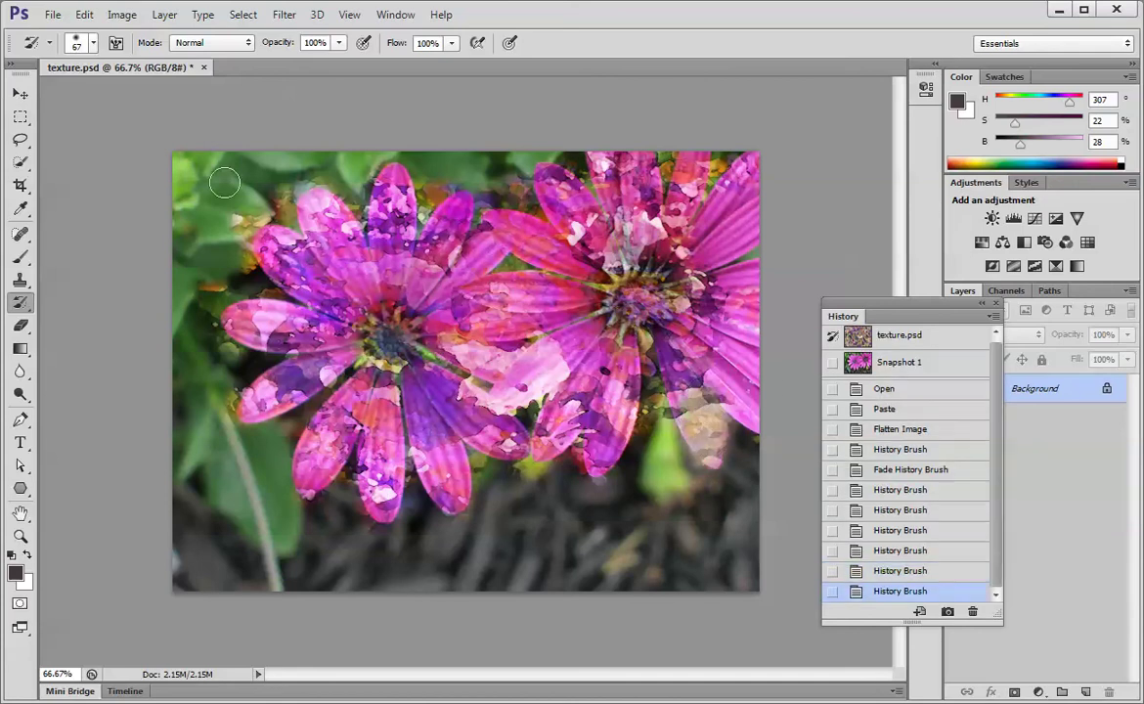
left_click(85, 15)
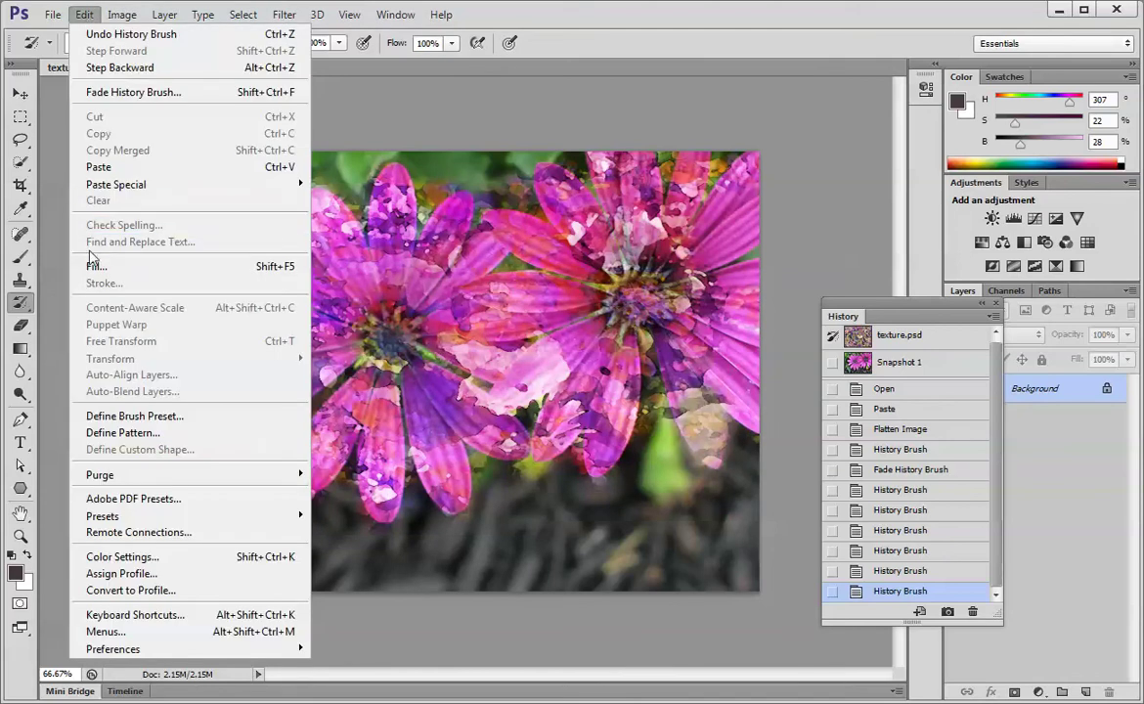
left_click(129, 92)
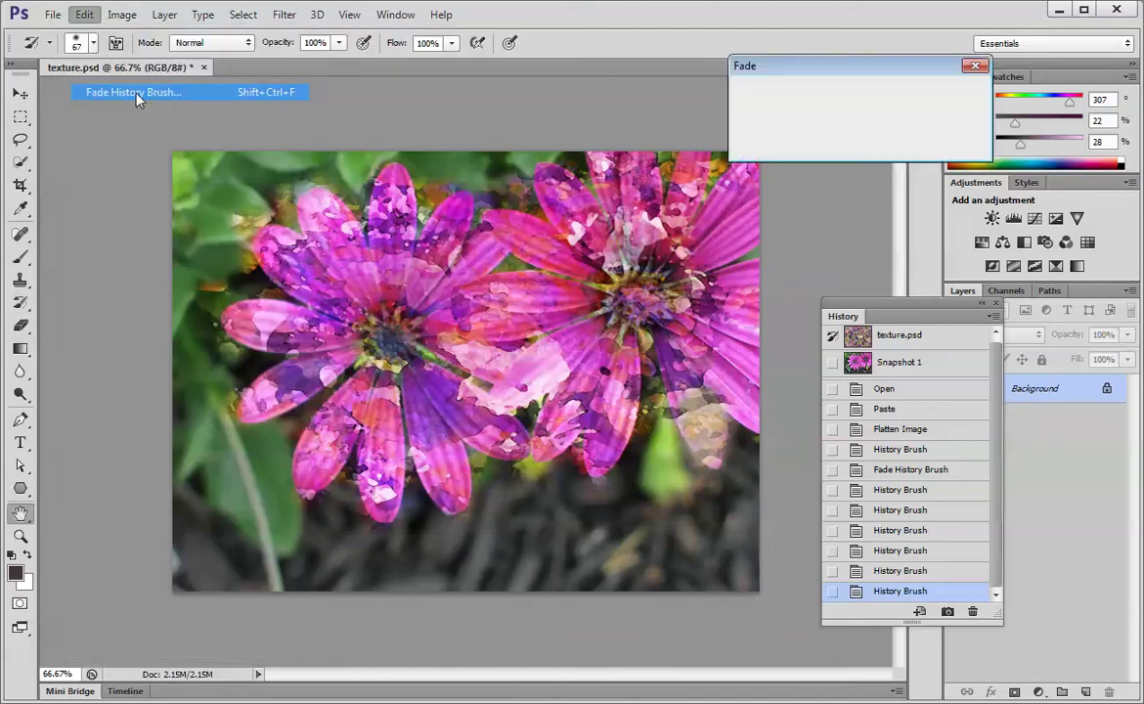
left_click(821, 137)
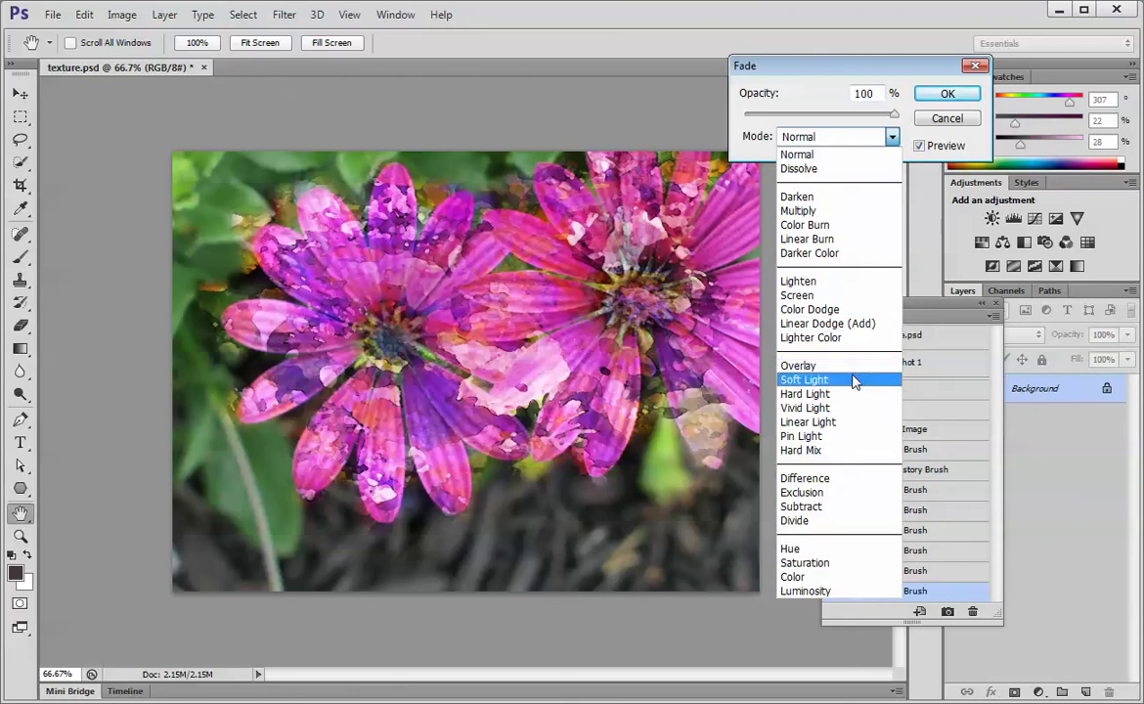
left_click(854, 396)
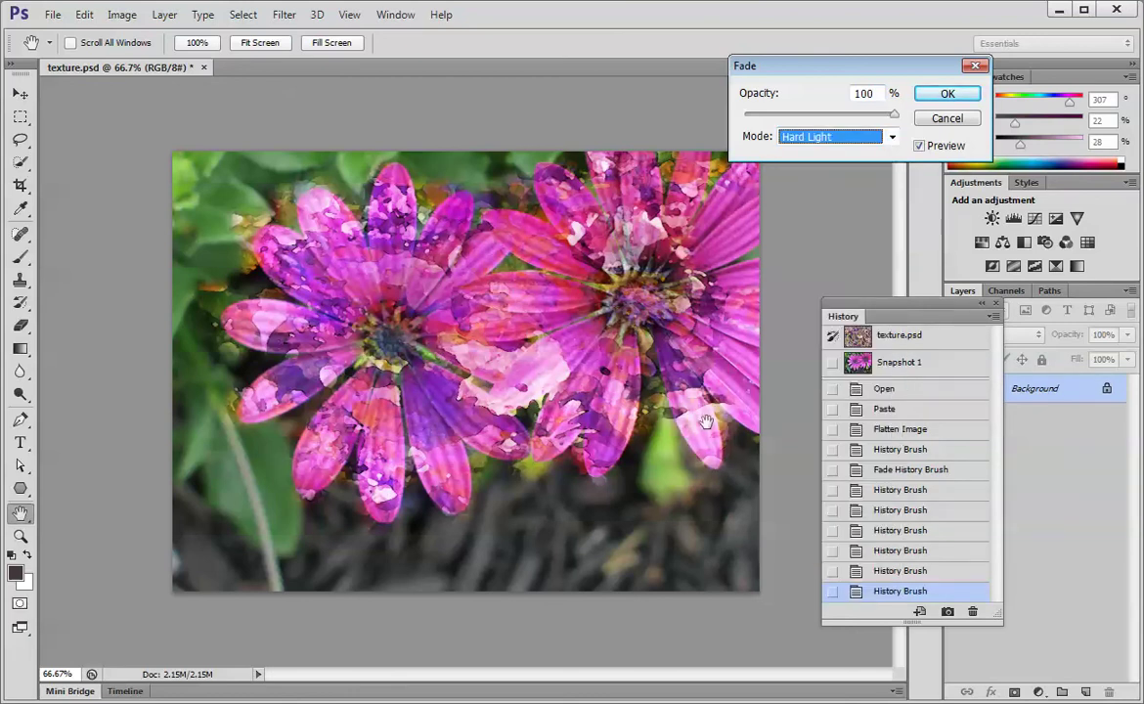
left_click(947, 94)
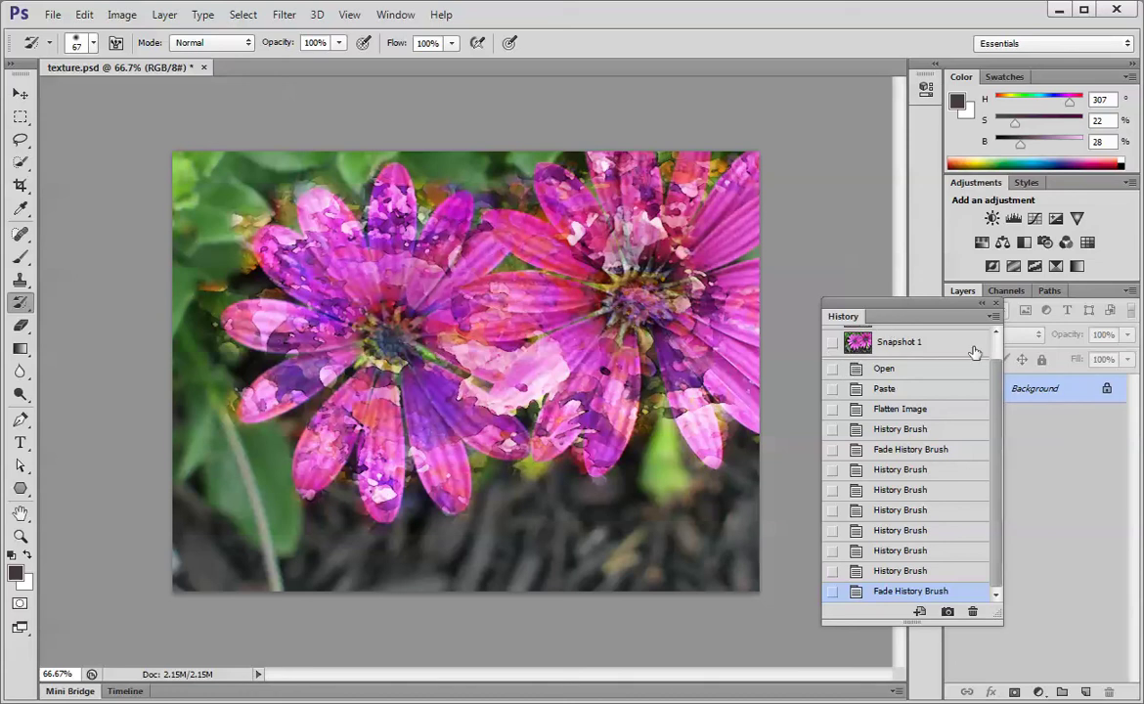
Reduce the History Brush size from 67 px to 42 px
scroll(910, 470, "up", 1)
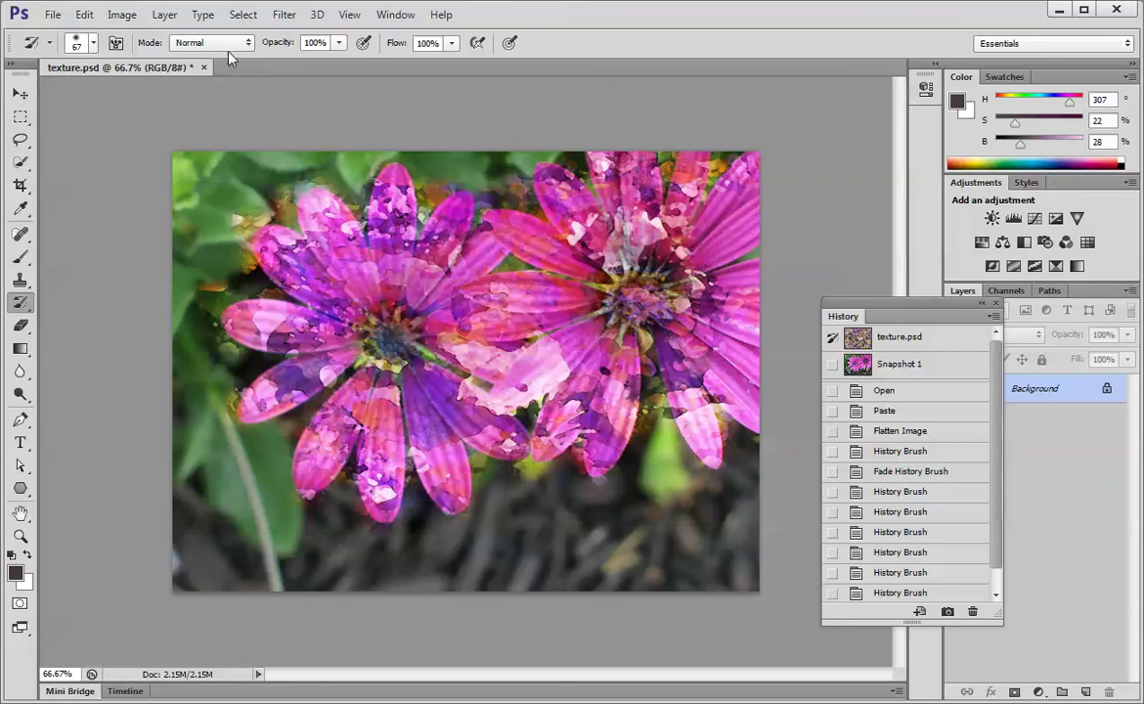
left_click(91, 43)
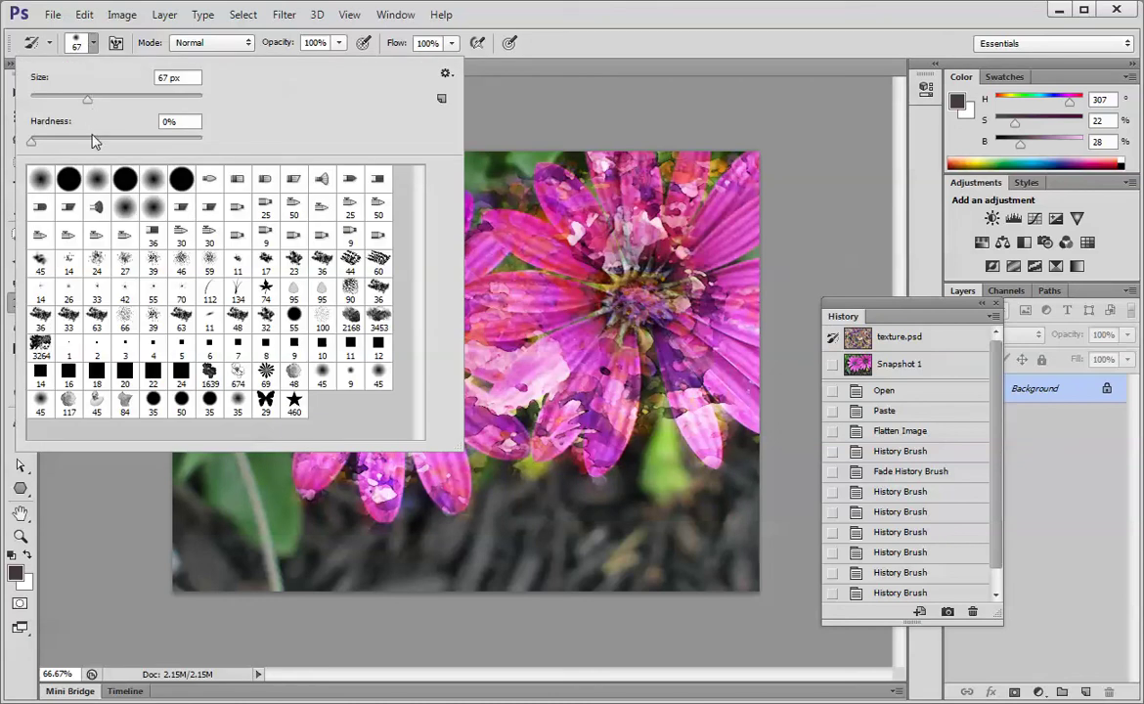
left_click_drag(91, 100, 69, 100)
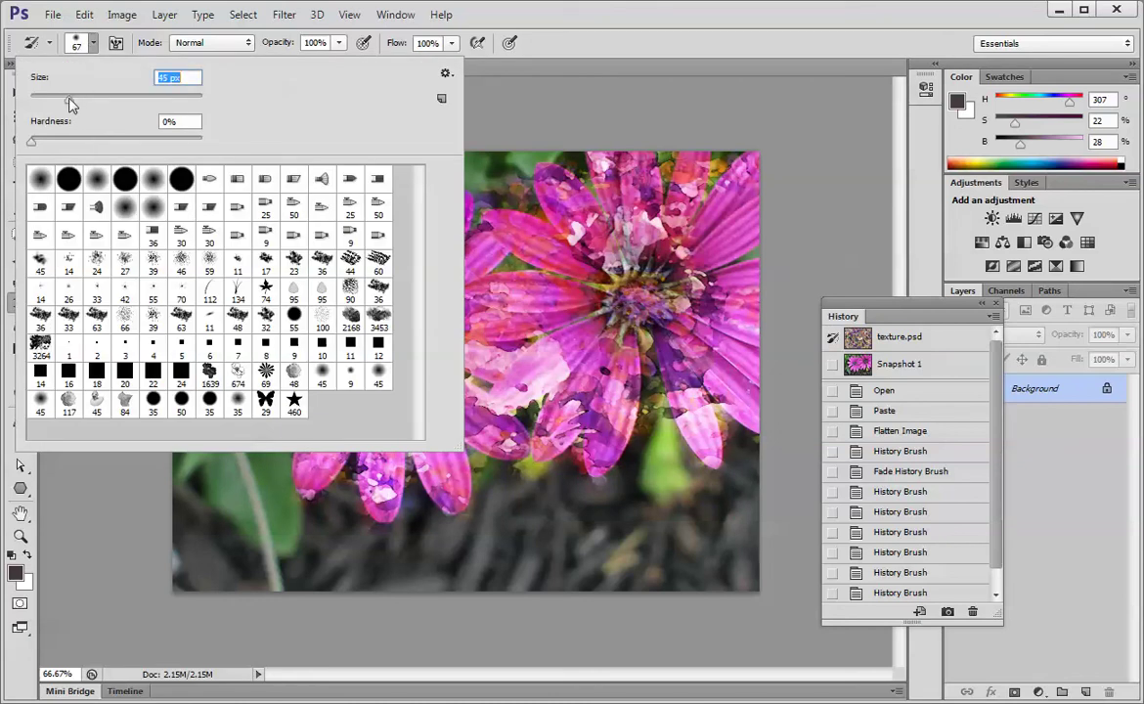
left_click(507, 31)
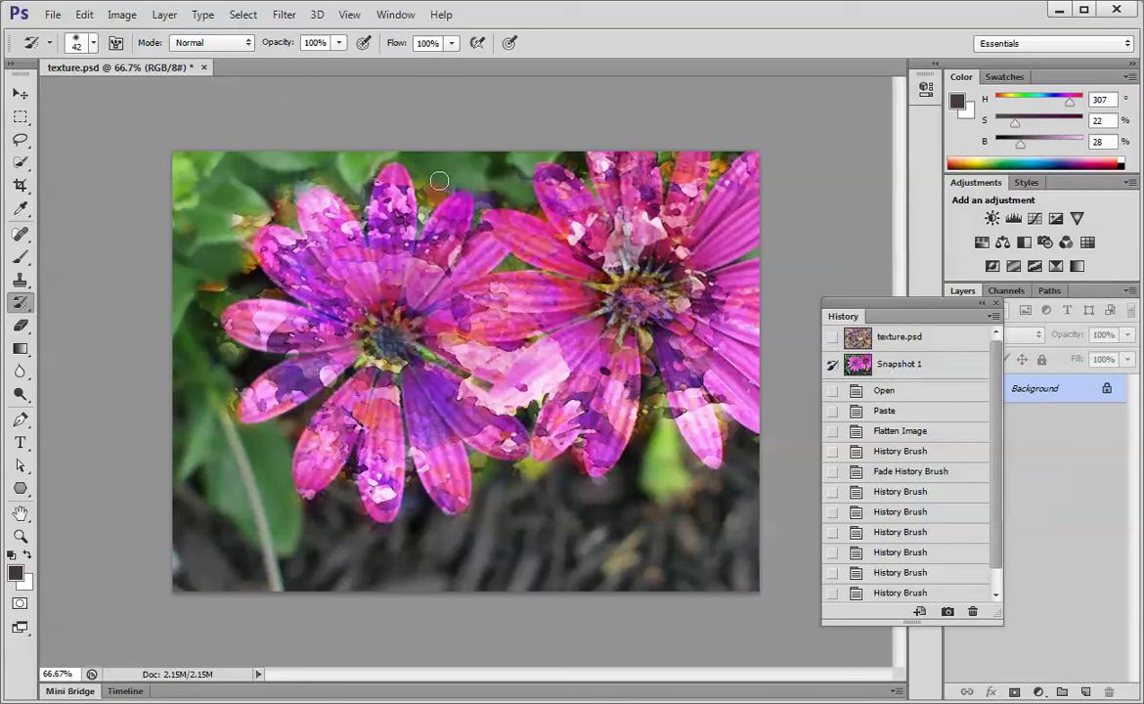
Restore the original background near the top flower and around the petal edges
left_click_drag(489, 145, 430, 154)
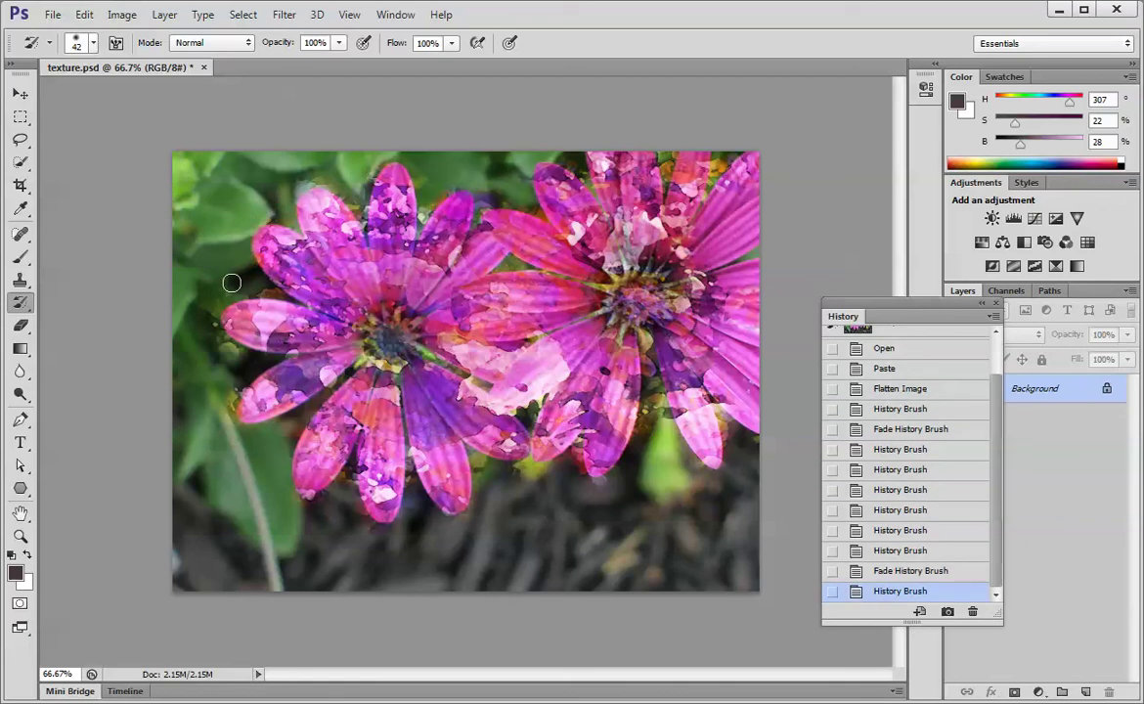
left_click(231, 406)
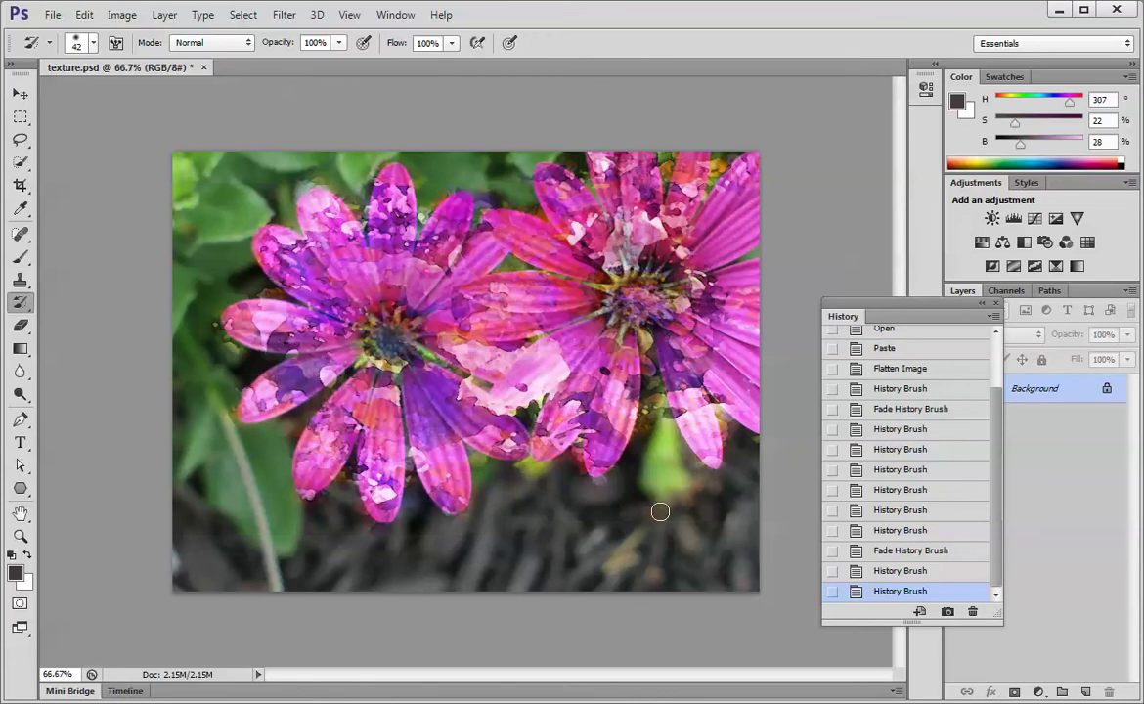
left_click(612, 456)
left_click(675, 397)
left_click(661, 381)
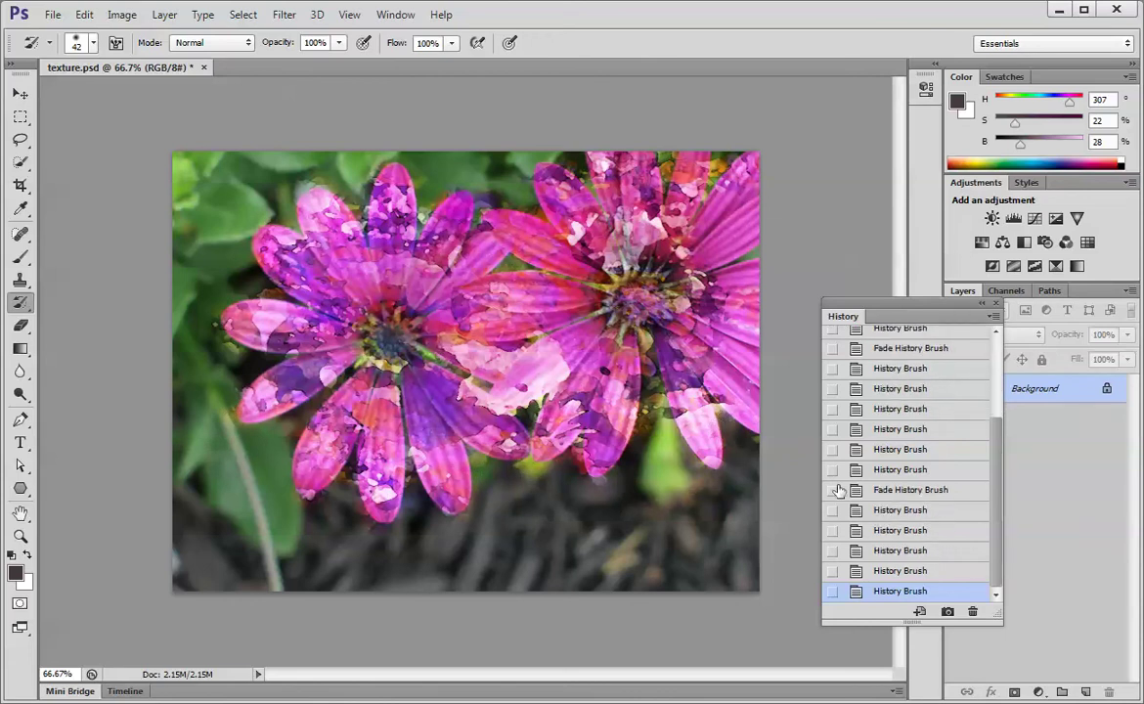